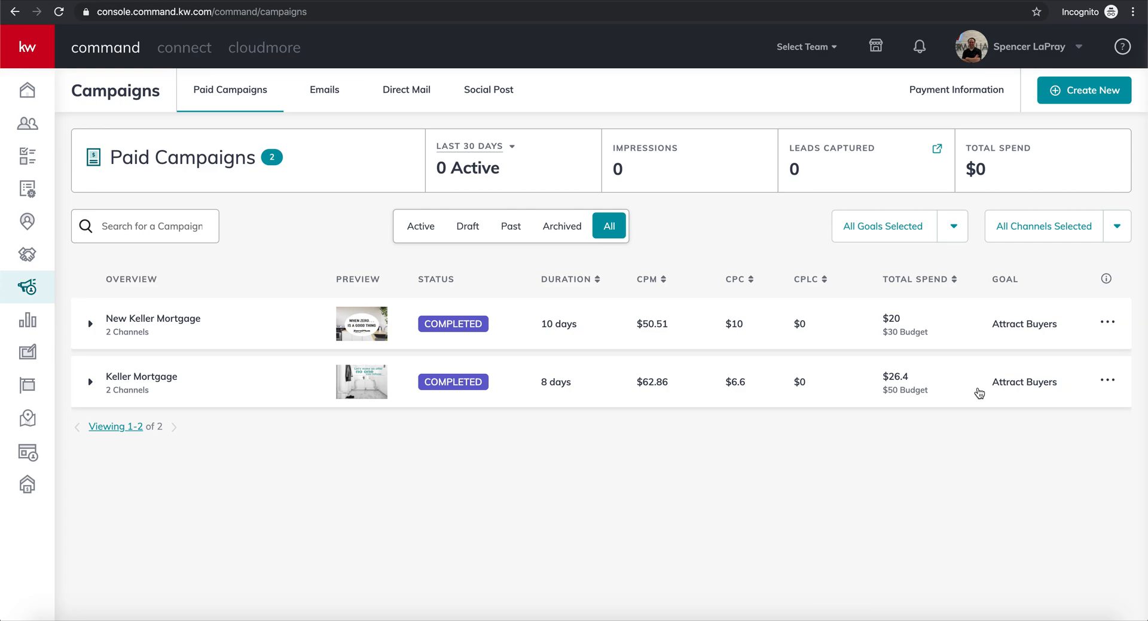
Review the campaign payment information and return to the paid campaigns list
scroll(836, 393, up, 2)
click(953, 90)
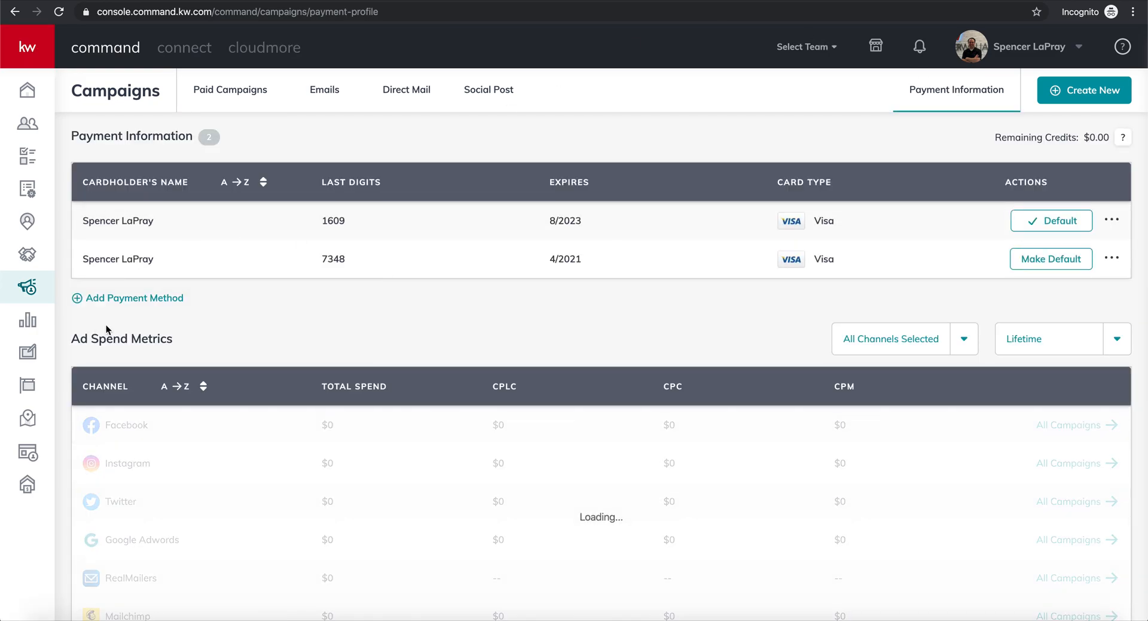
scroll(440, 225, up, 1)
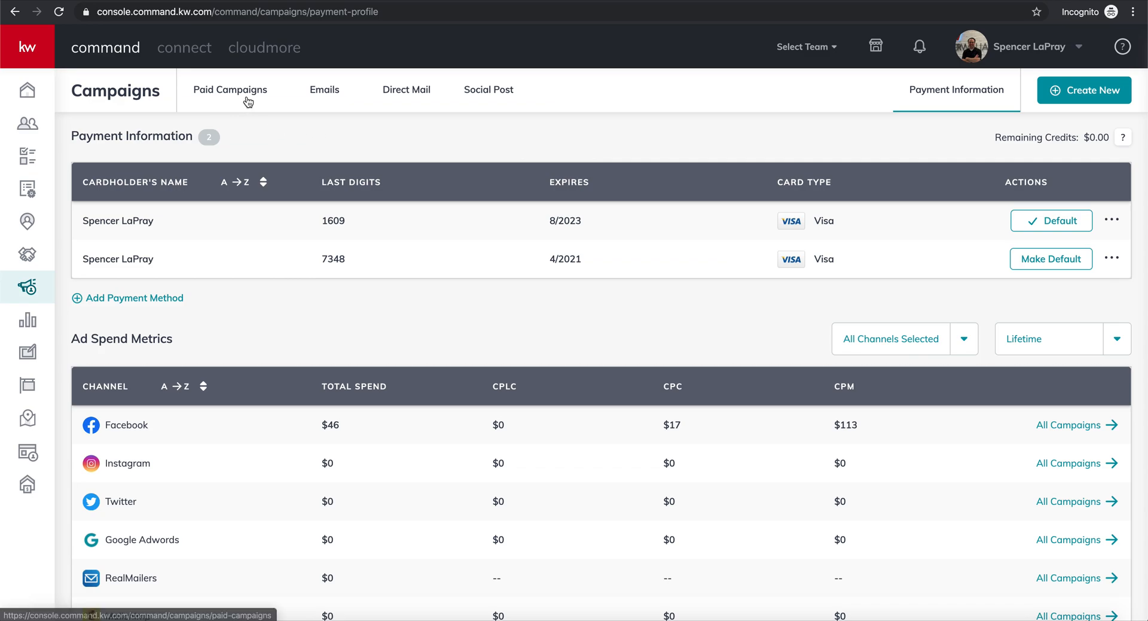
click(246, 96)
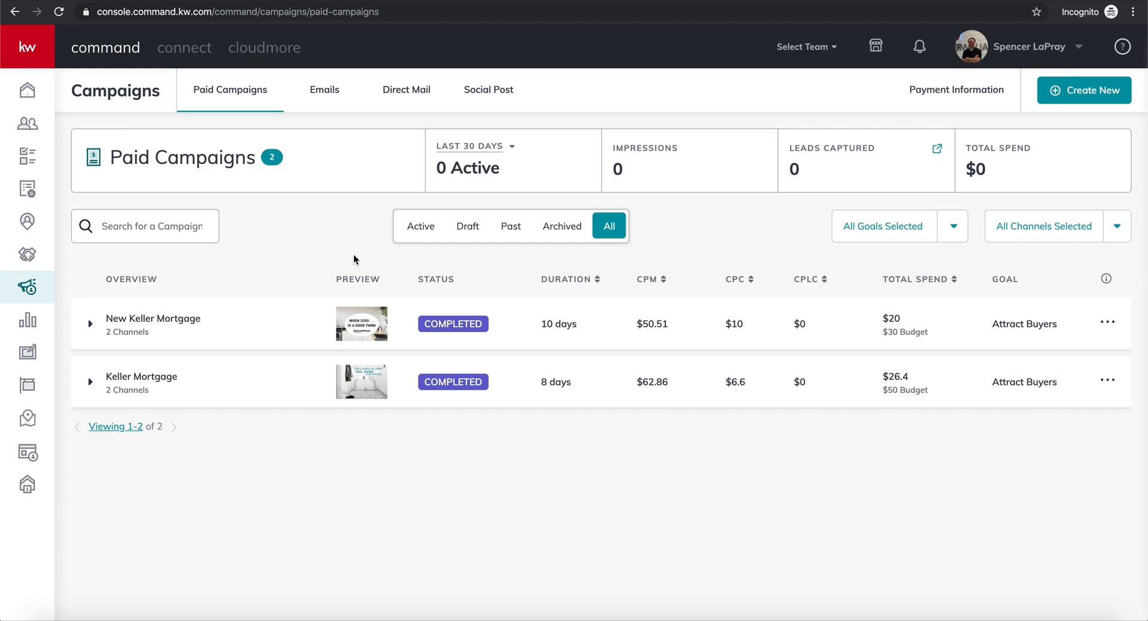
Start a new paid Social Ad campaign and name it "Test Keller Mortgage"
click(1089, 91)
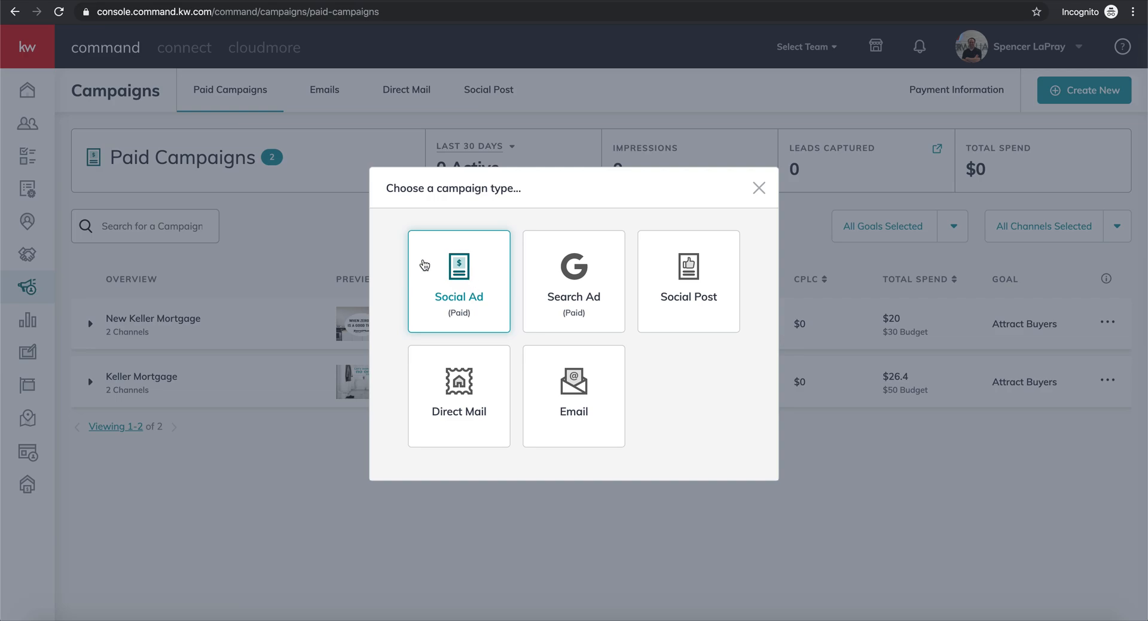
click(466, 319)
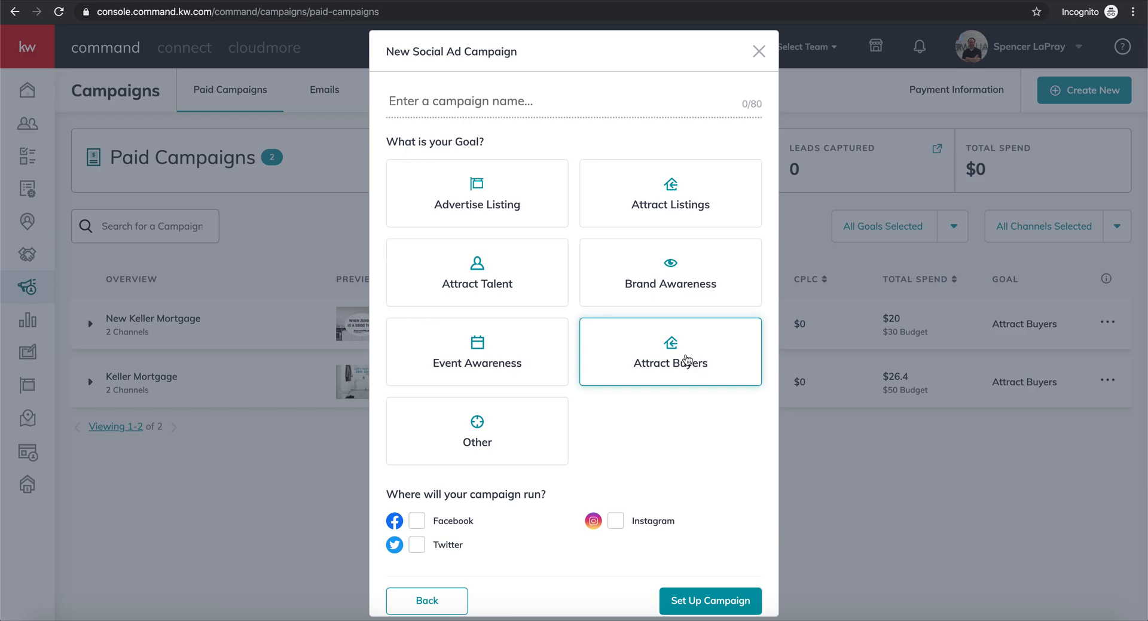
scroll(687, 360, down, 1)
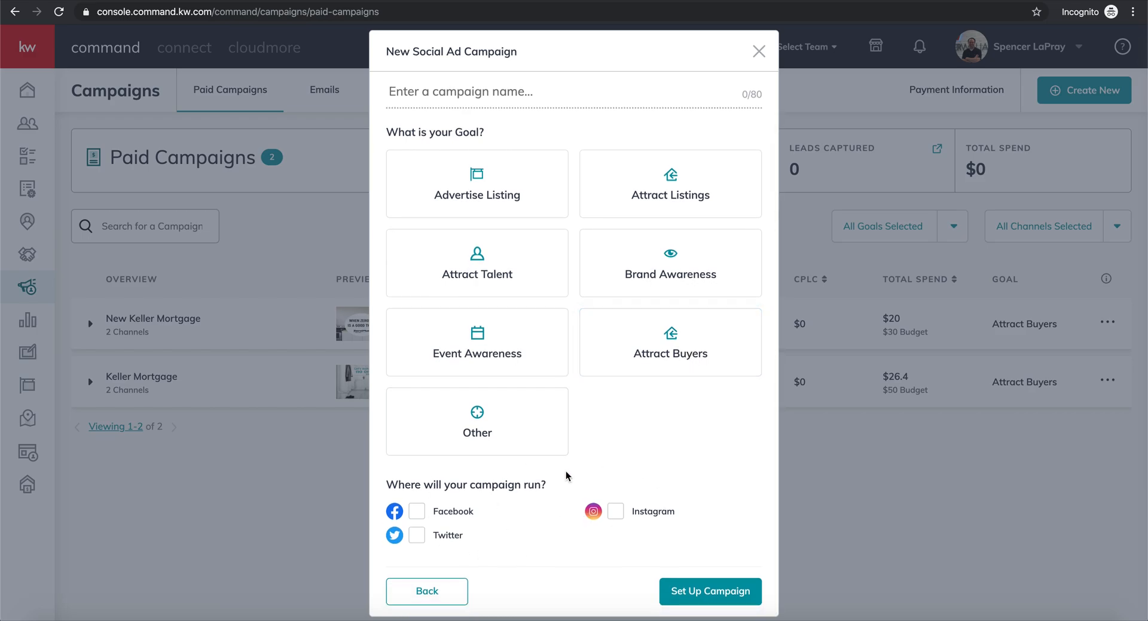
scroll(507, 472, up, 1)
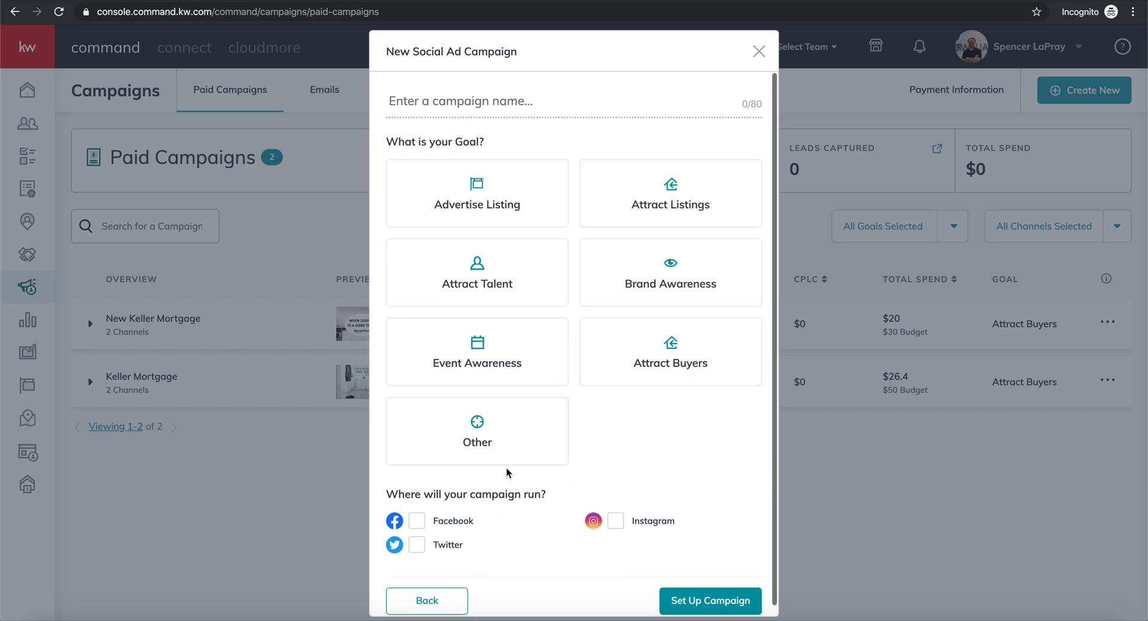
text(T)
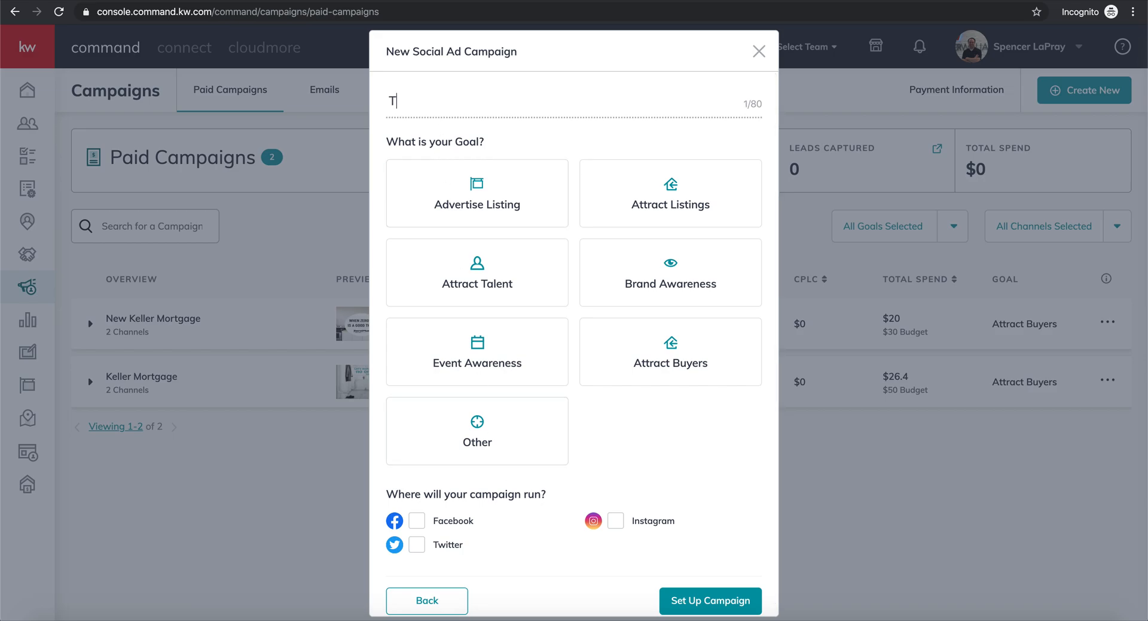
text(est Keller Mortgage)
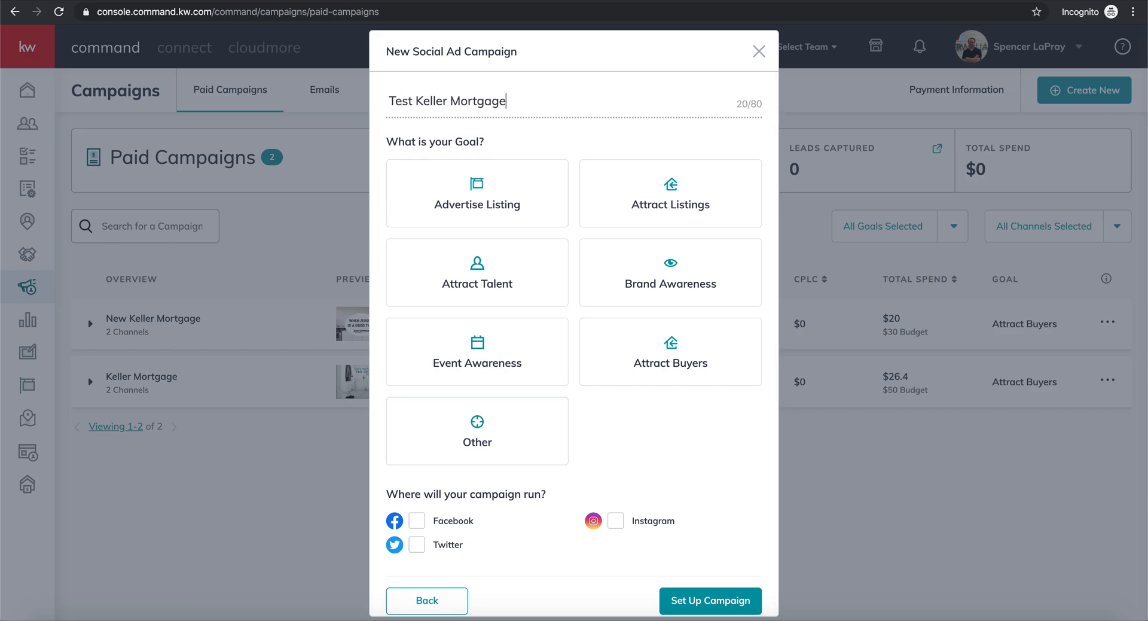
Set the campaign goal to Attract Buyers, choose Facebook and Instagram as channels, and proceed to the campaign setup
click(654, 344)
scroll(620, 387, down, 1)
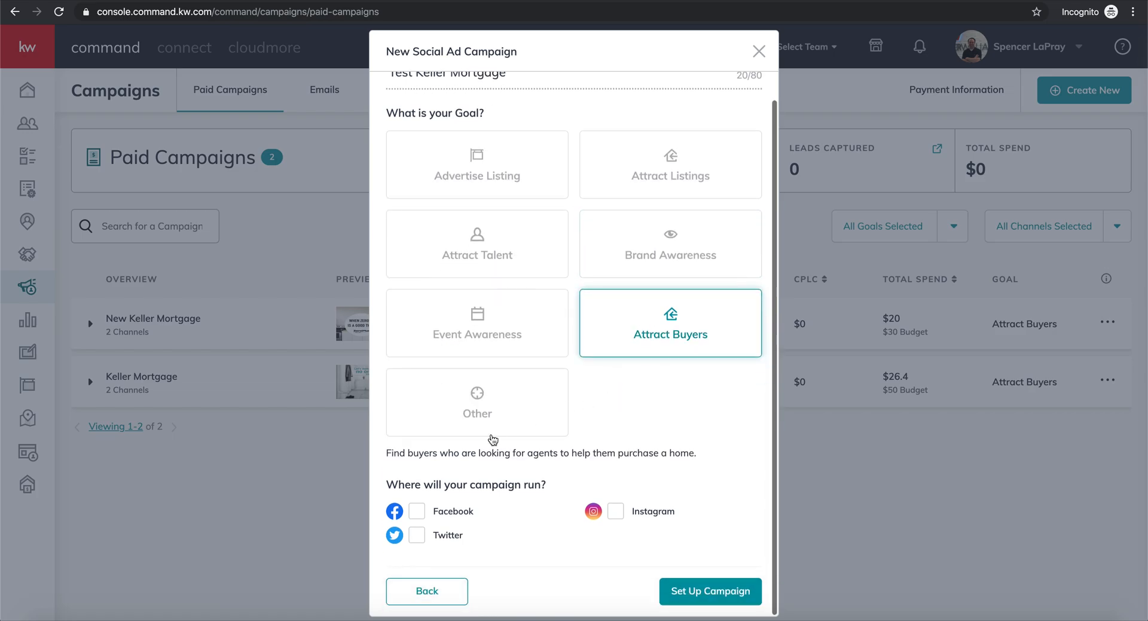
click(417, 512)
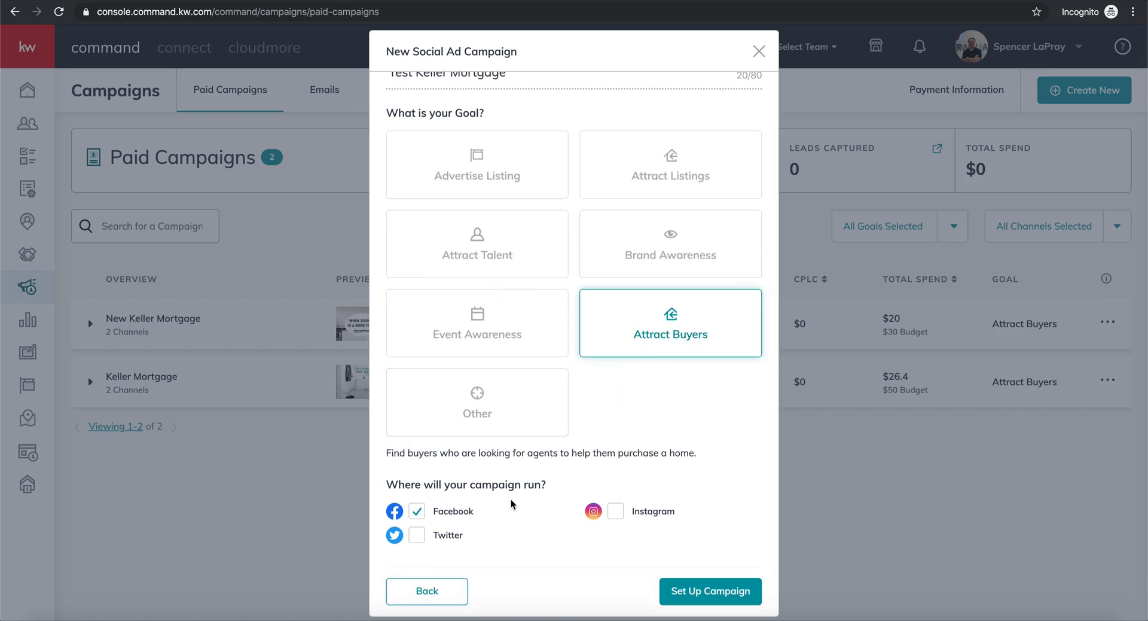
click(616, 512)
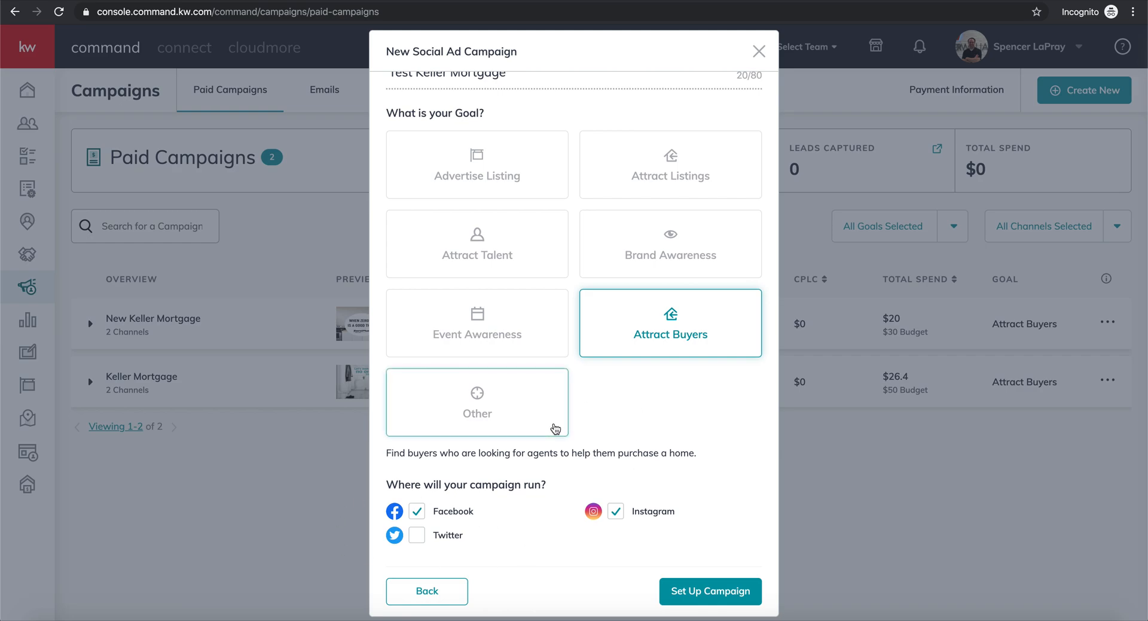
click(721, 592)
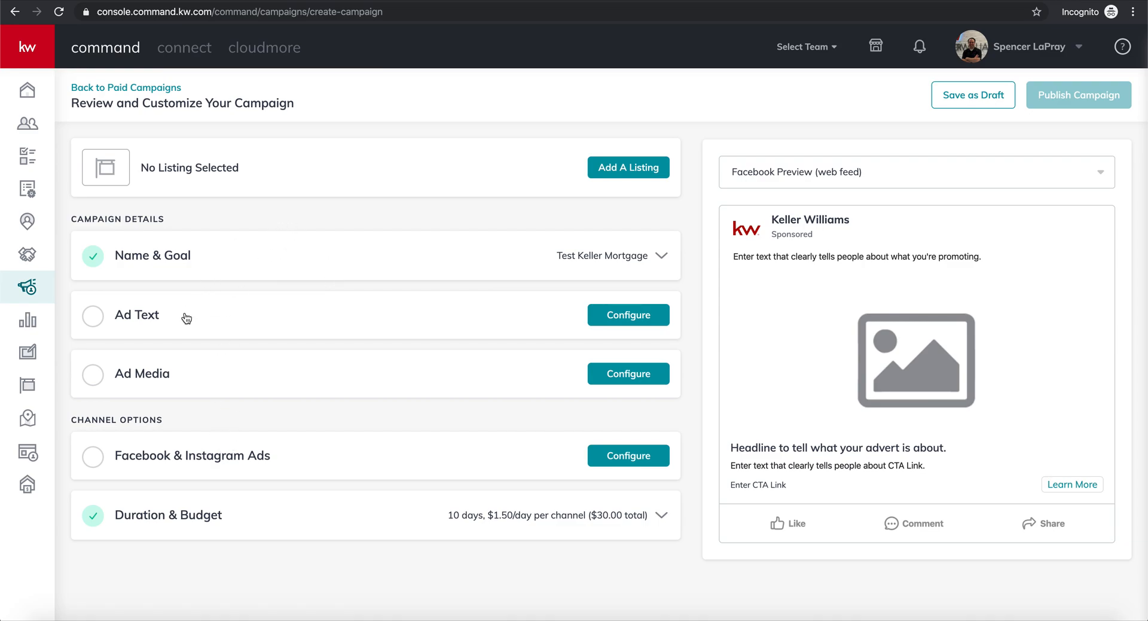
Set the ad's main copy to "Learn more about Keller Mortgage - with ZERO Lender fees PLUS $1,000 back at closing - this is the new way to buy!"
click(635, 317)
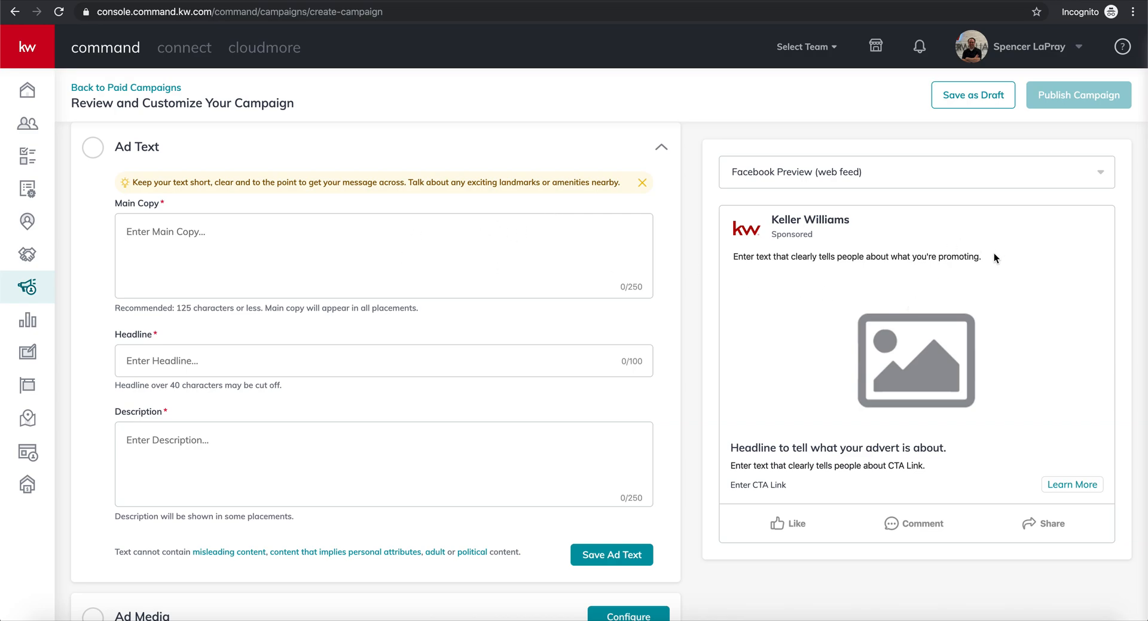
triple_click(732, 257)
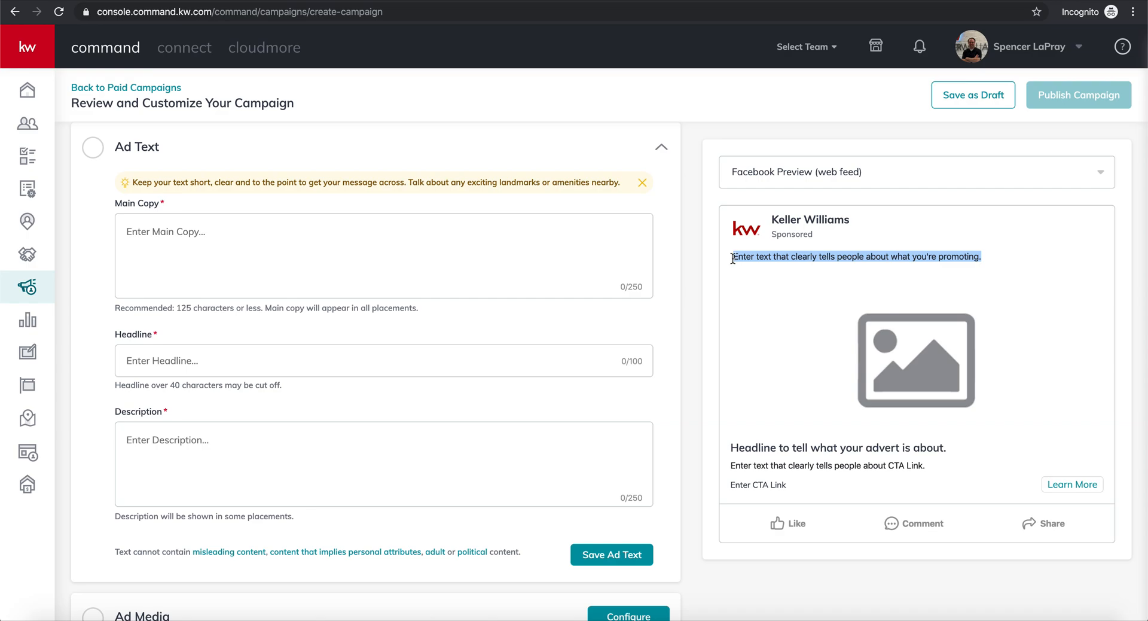
click(558, 241)
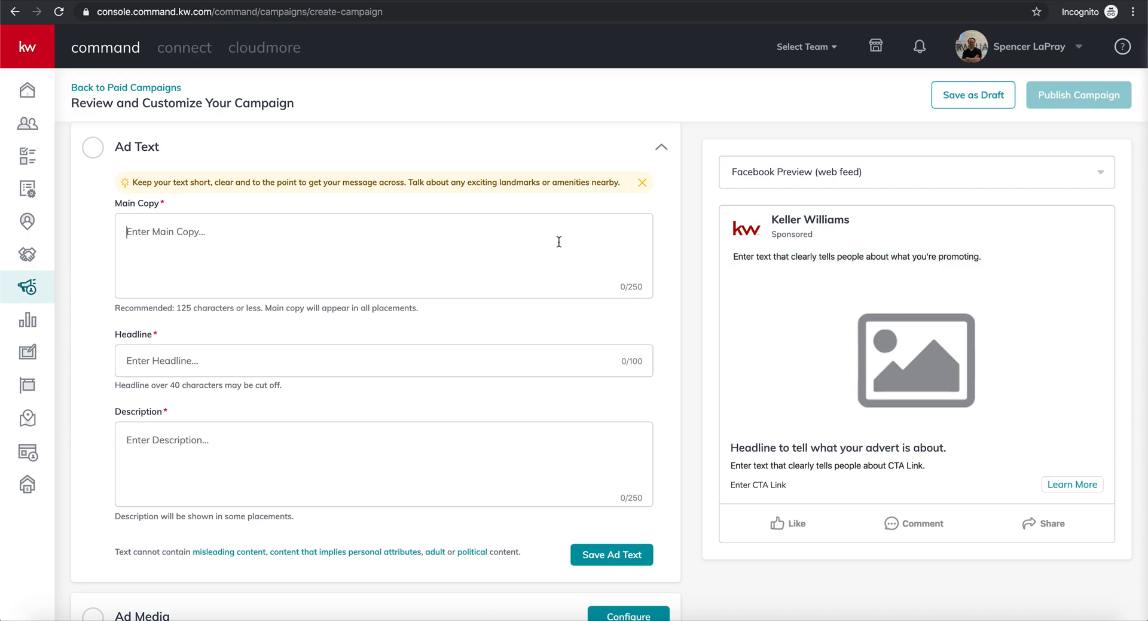
text(Learn more abo)
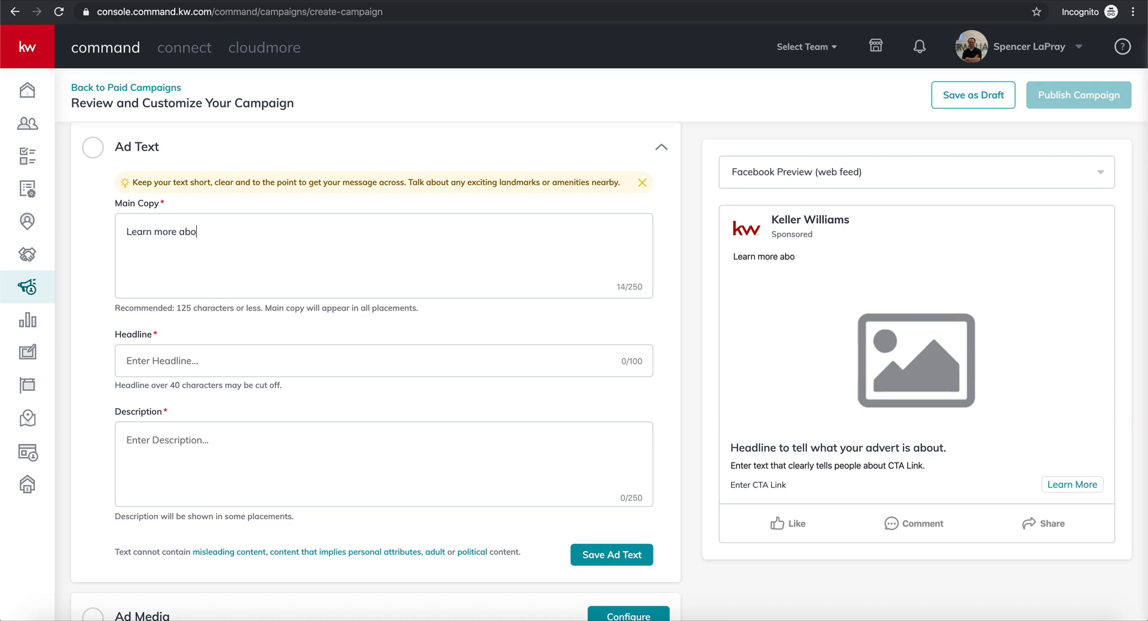
text(ut Keller Mortgag)
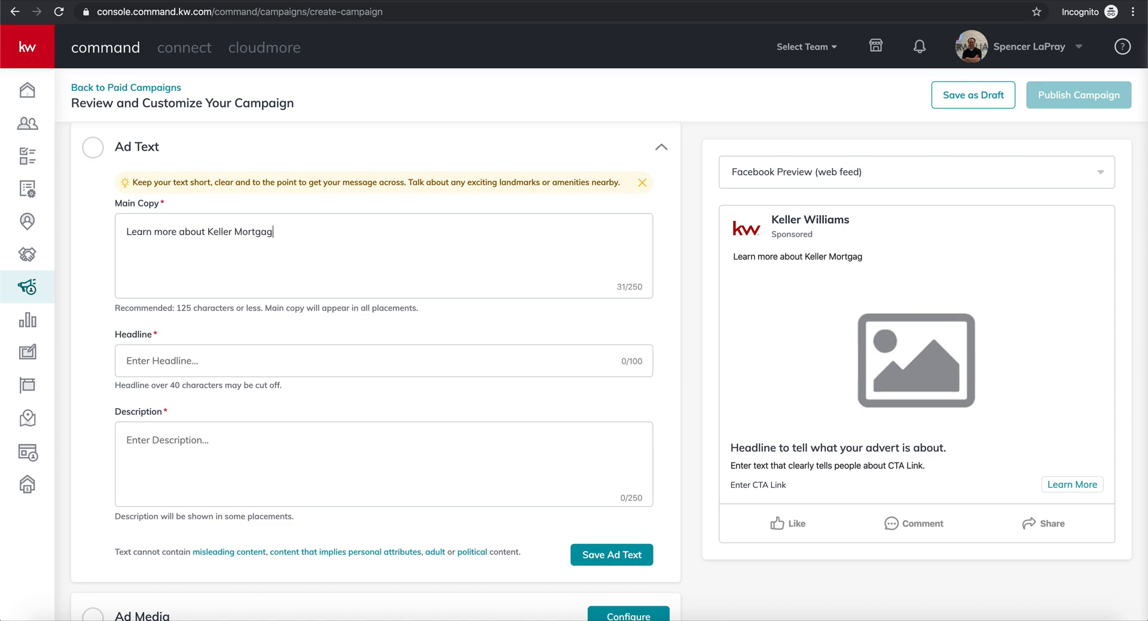
text(e - with ZERO Lender fees )
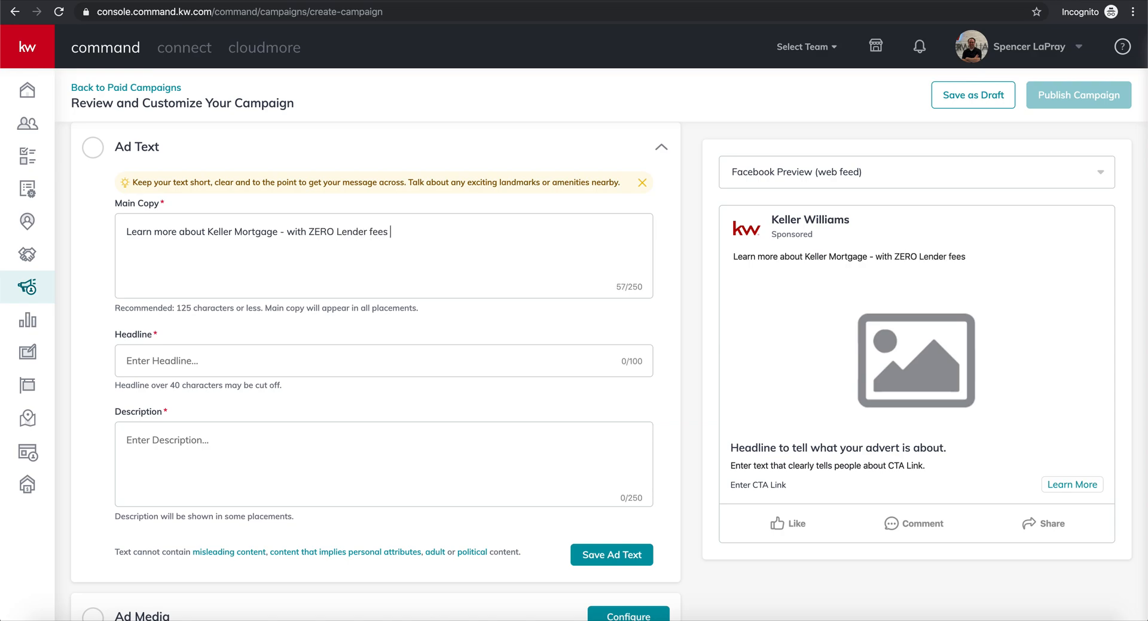
text(PLUS $1,000 back a)
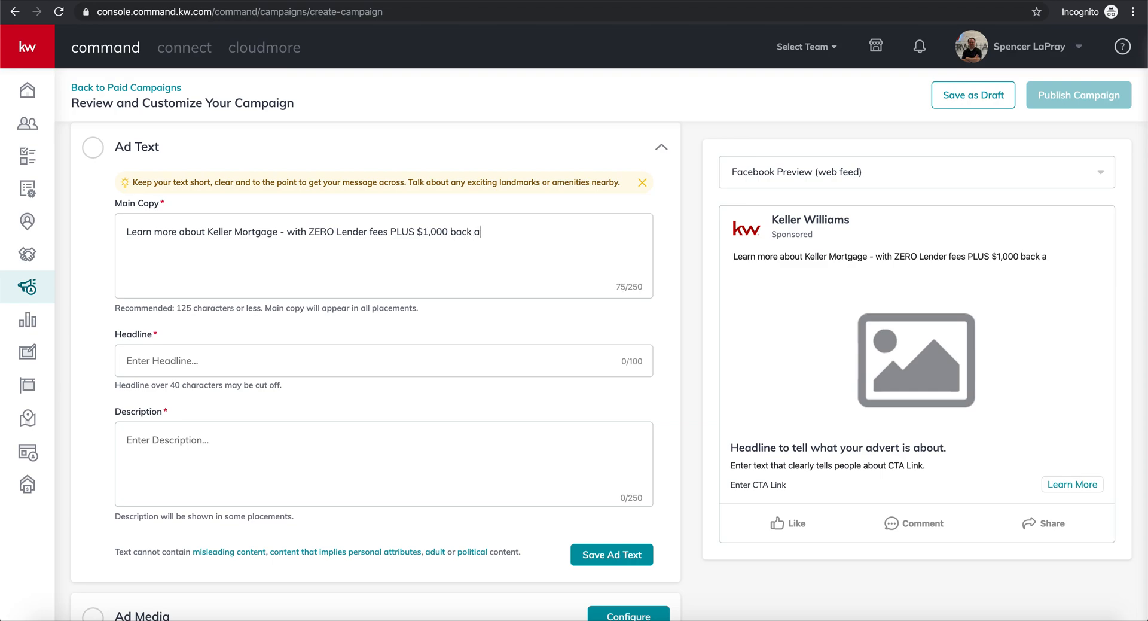
text(t closing - this is the n)
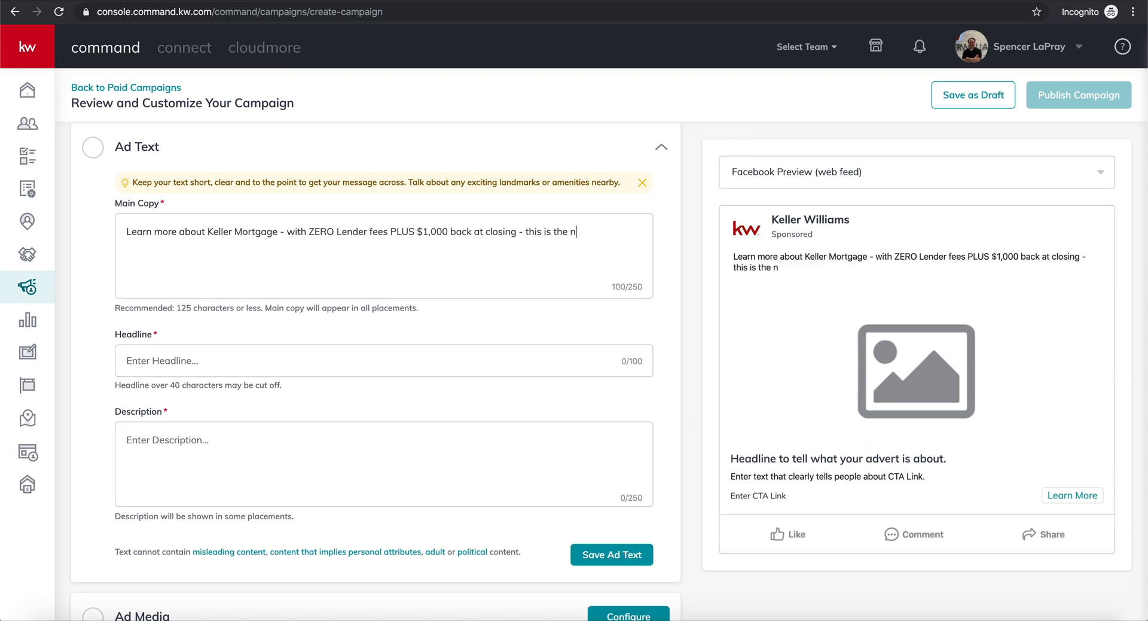
text(ew way to buy!)
Set the ad headline to "Tired of paying lender fees? Didn't know you were paying - learn about the new way to buy!"
scroll(423, 213, up, 3)
scroll(423, 214, down, 4)
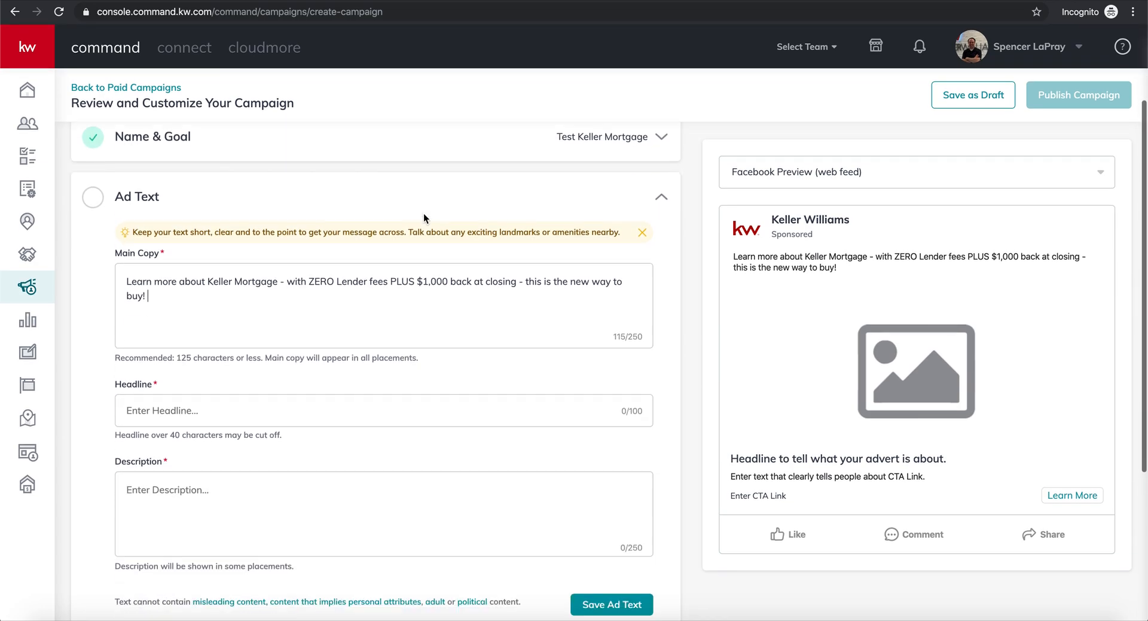
click(210, 328)
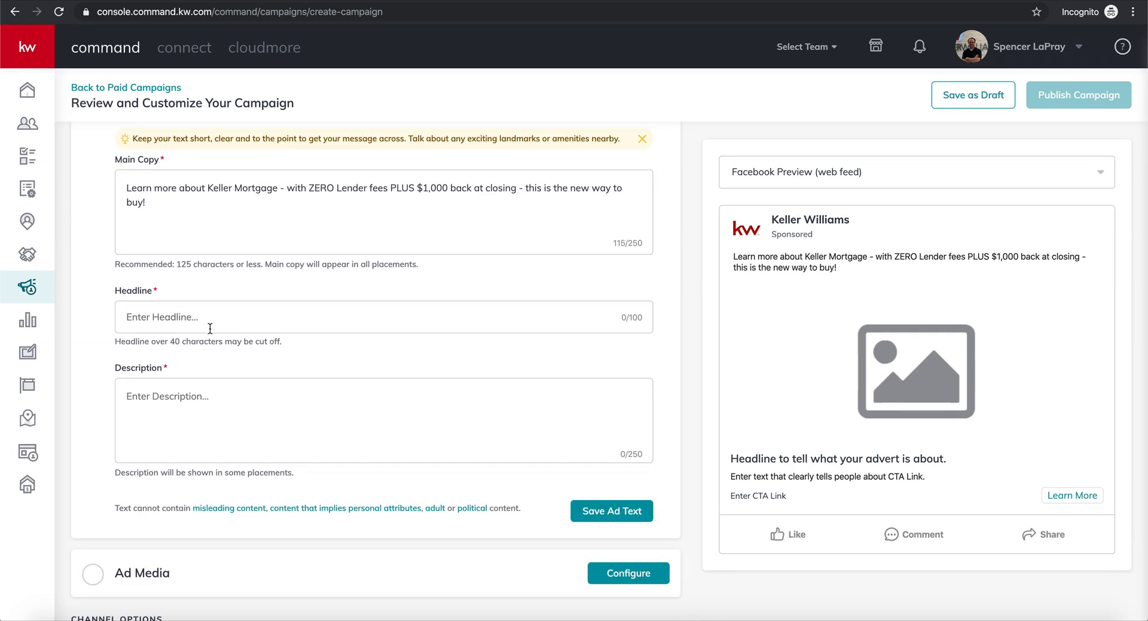
text(Tired of paying lender fees? Didn't know you were paying - learn about the new ay)
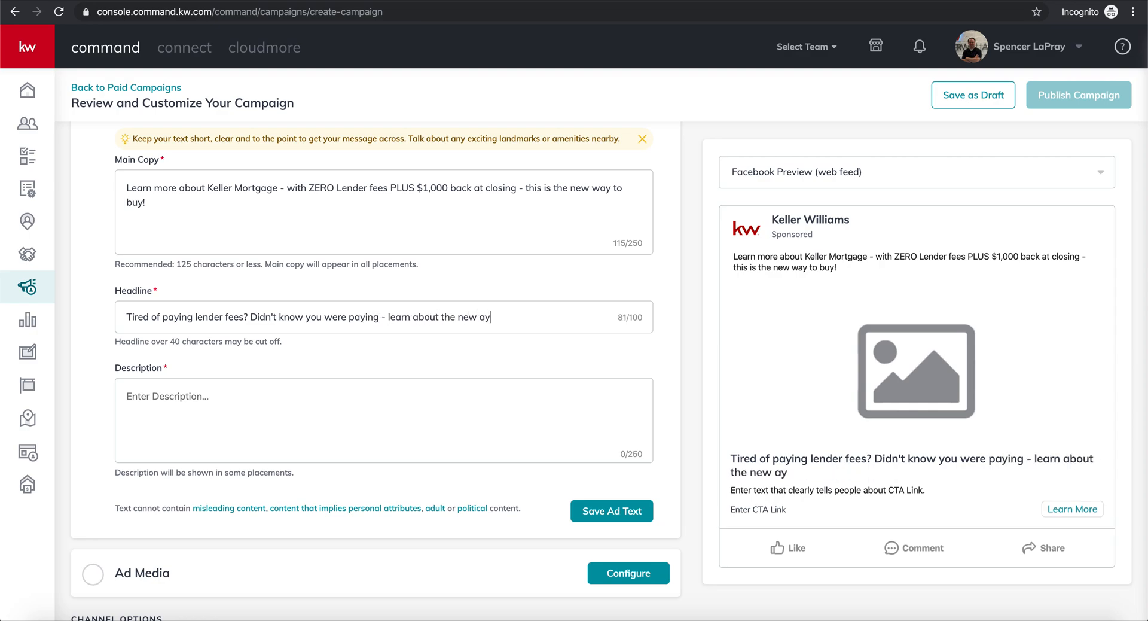
key(BackSpace)
key(BackSpace)
text(way to buy!)
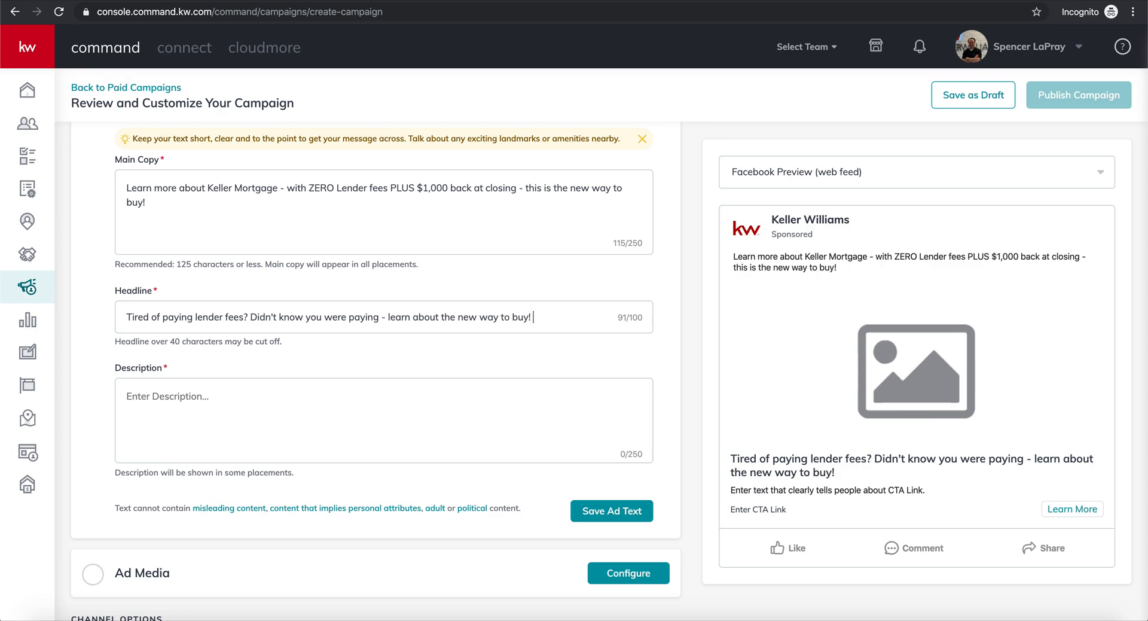
scroll(253, 405, down, 1)
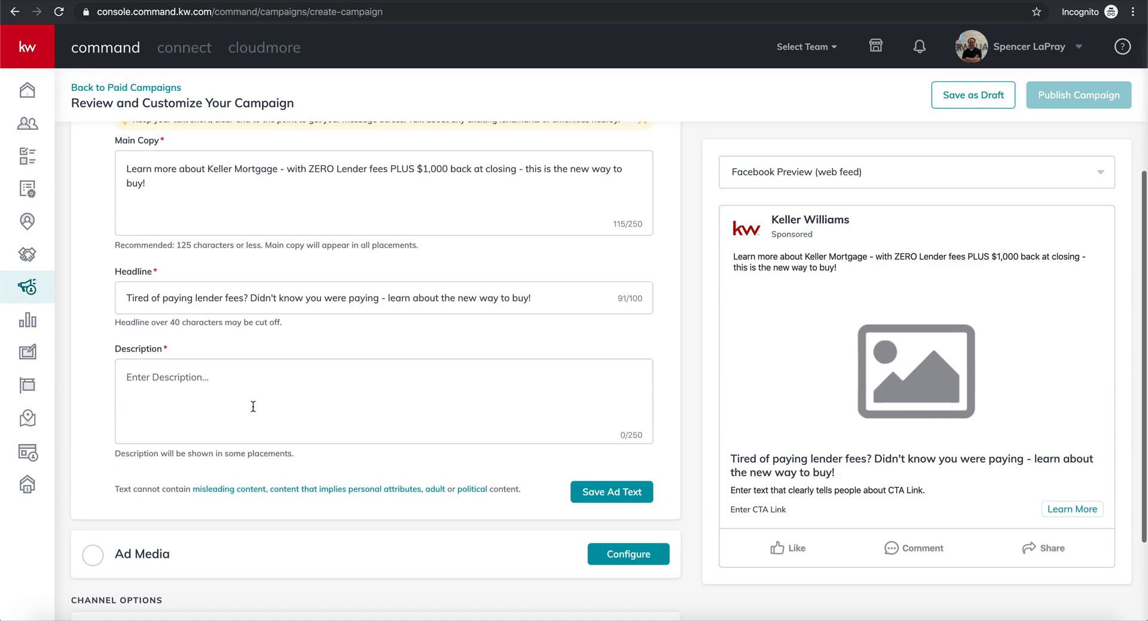
drag(295, 456, 115, 450)
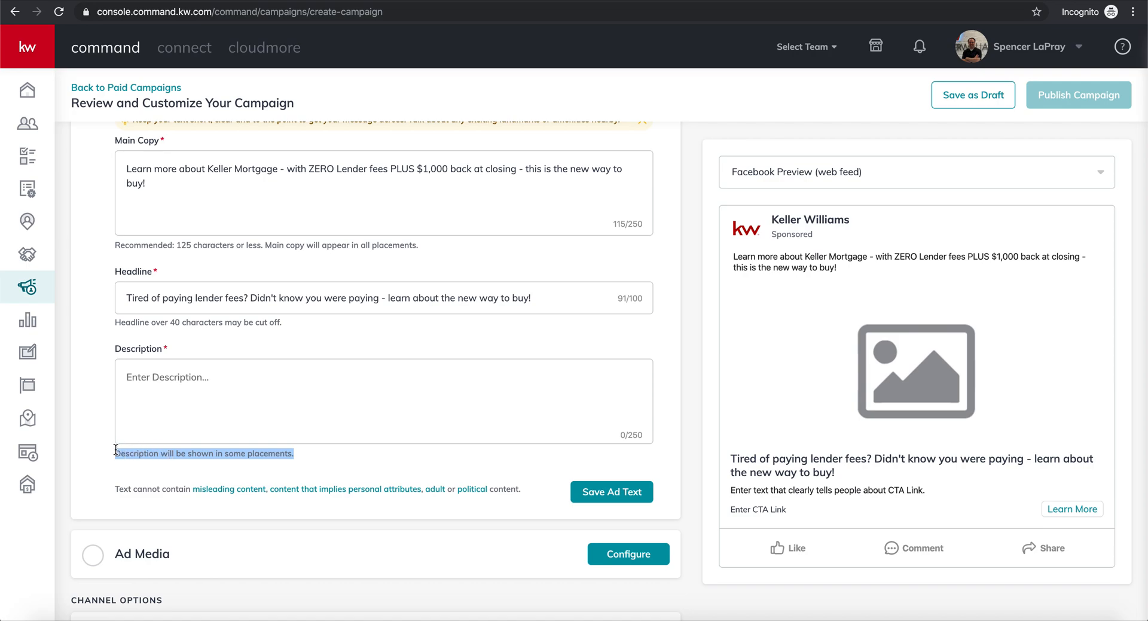
click(109, 458)
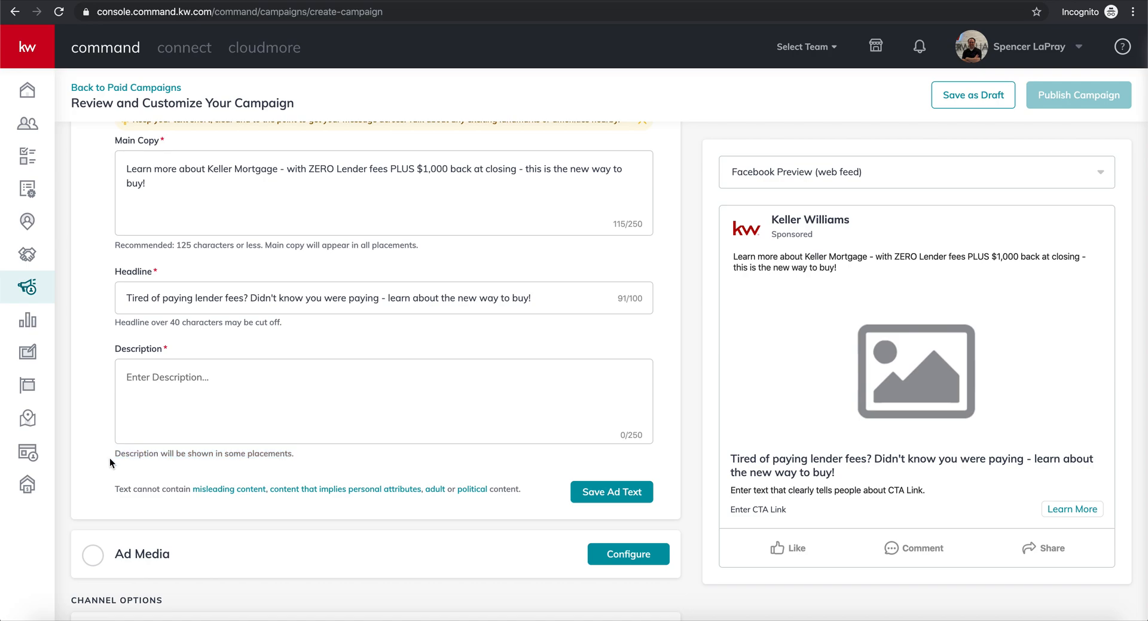
drag(303, 452, 108, 455)
drag(935, 487, 729, 488)
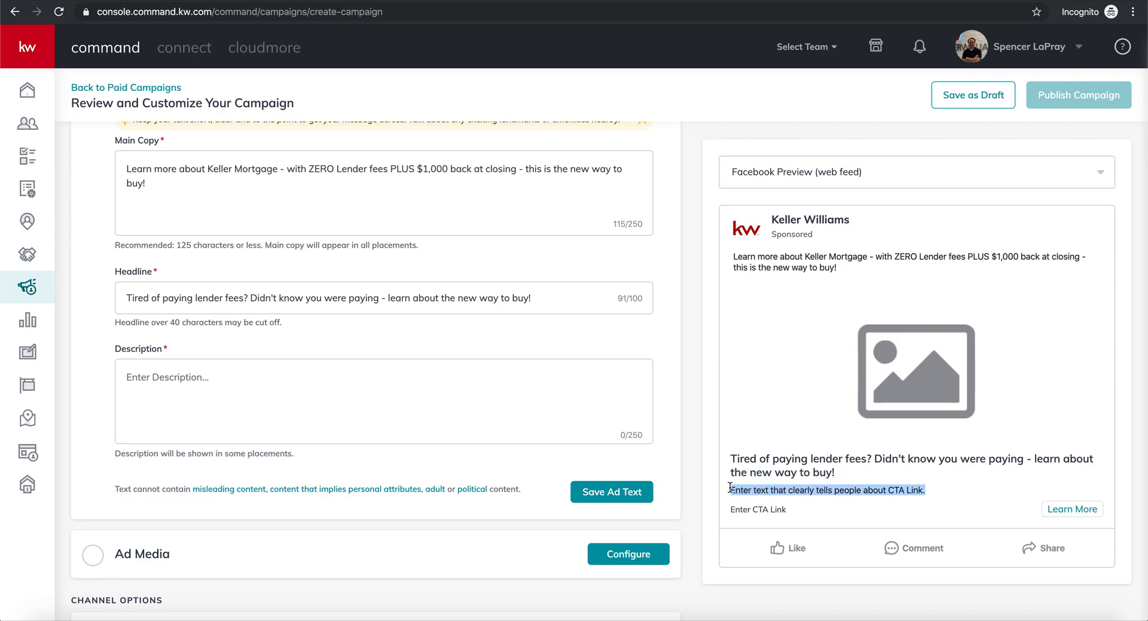
Set the ad description to "Keller Mortgage is a great new loan product available only when you buy with me! Let me help you get preapproved today!"
click(279, 375)
text(K)
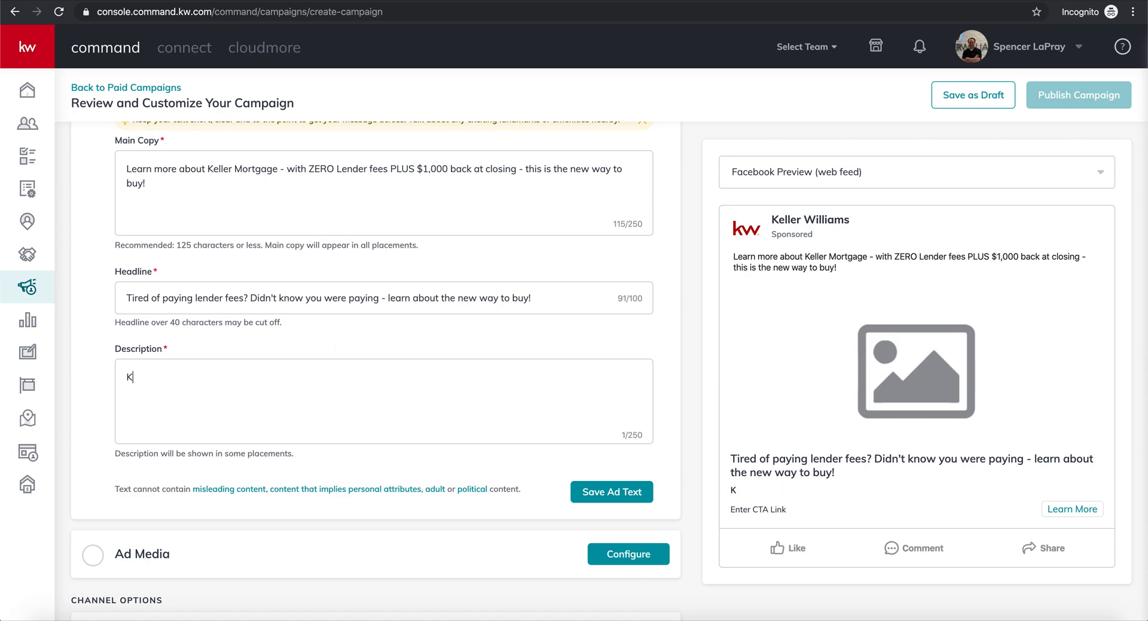
text(eller Mortgage is a)
key(BackSpace)
key(BackSpace)
key(BackSpace)
key(BackSpace)
key(BackSpace)
key(BackSpace)
key(BackSpace)
key(BackSpace)
key(BackSpace)
key(BackSpace)
text(tgage i)
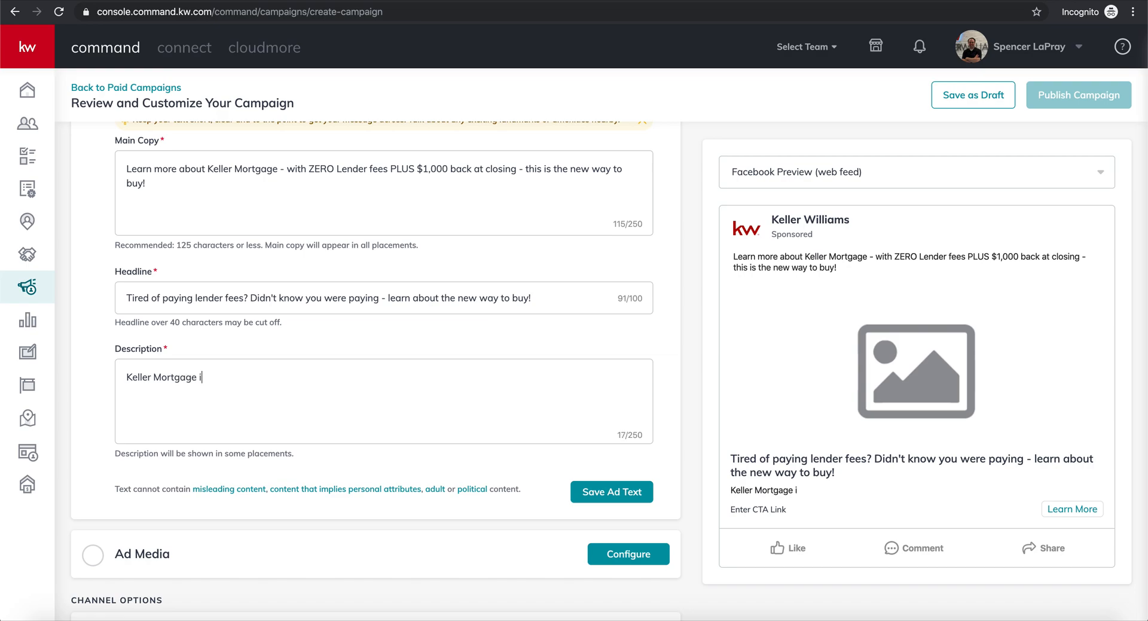
text(s a great new loan p)
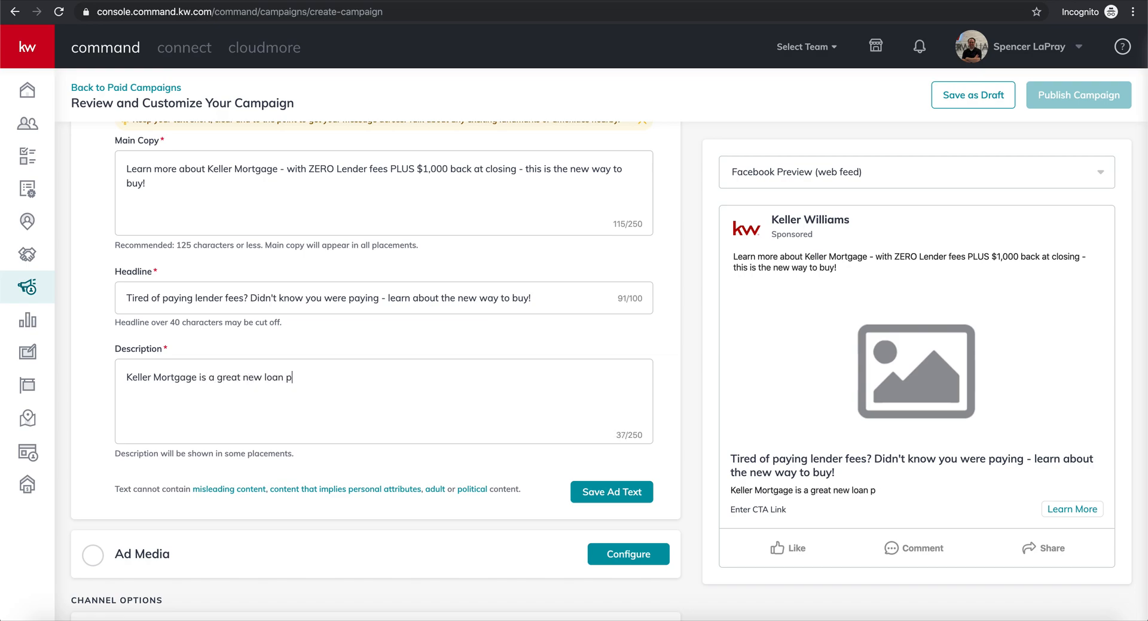
text(roduct available )
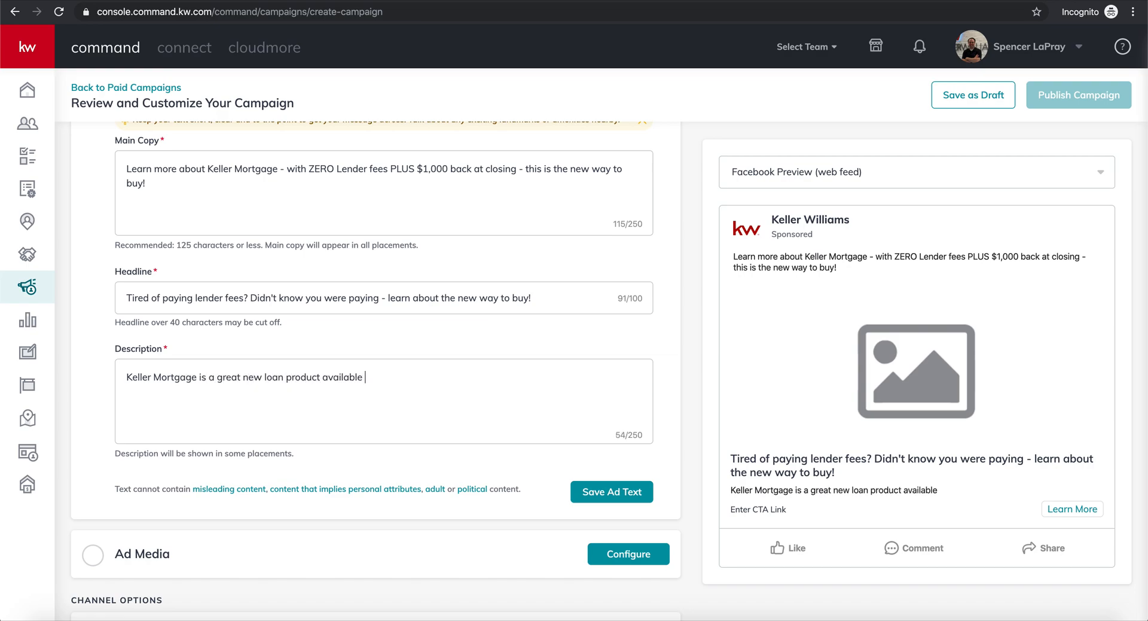
text(only when you buy with me! )
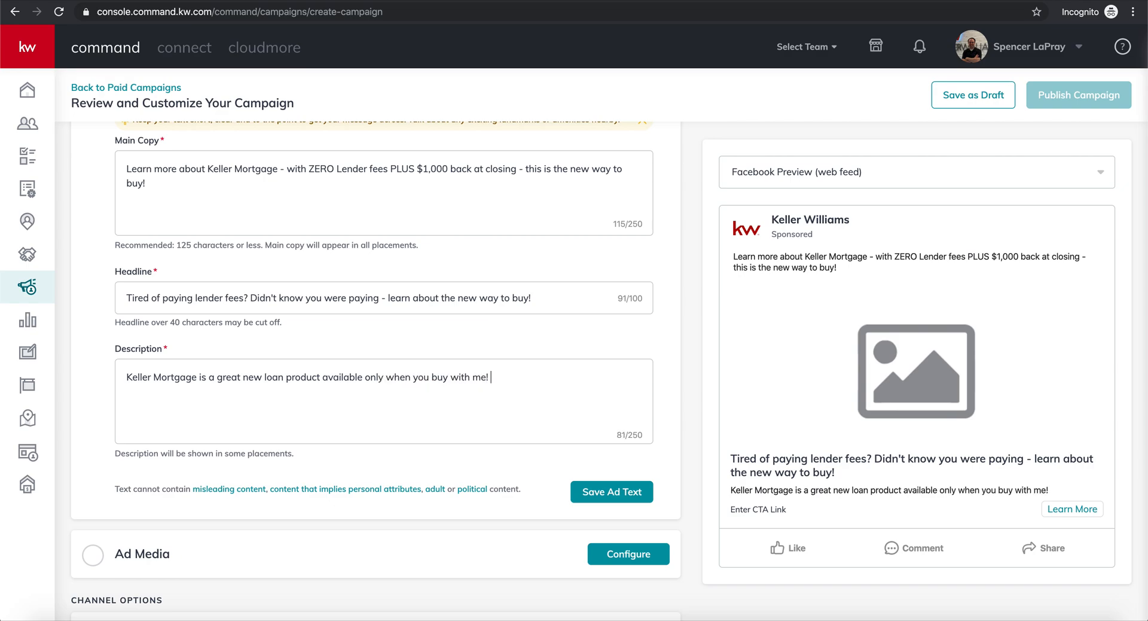
text(Let me help you get)
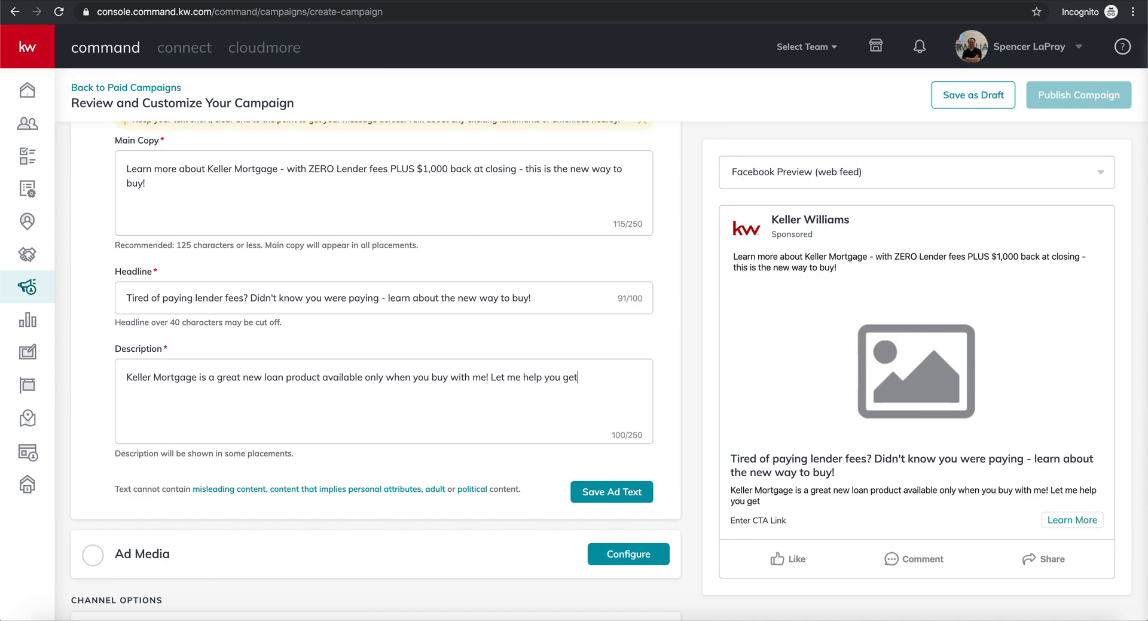
text( preapproved today!)
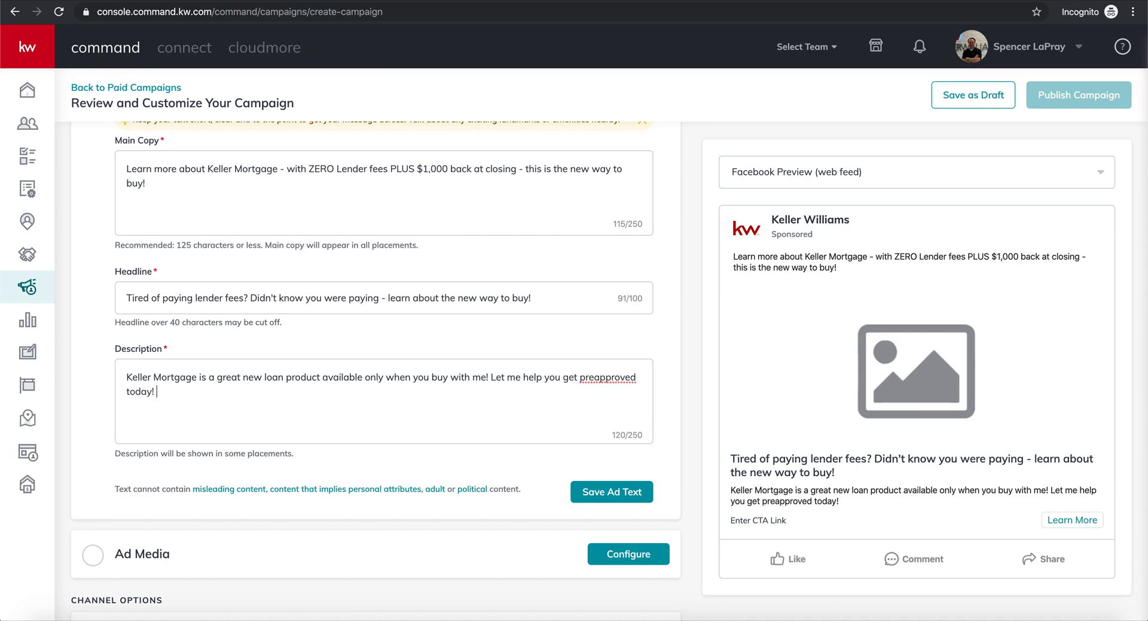
Change "preapproved" to "pre-approved" in the ad description and save the ad text
click(596, 378)
text(-)
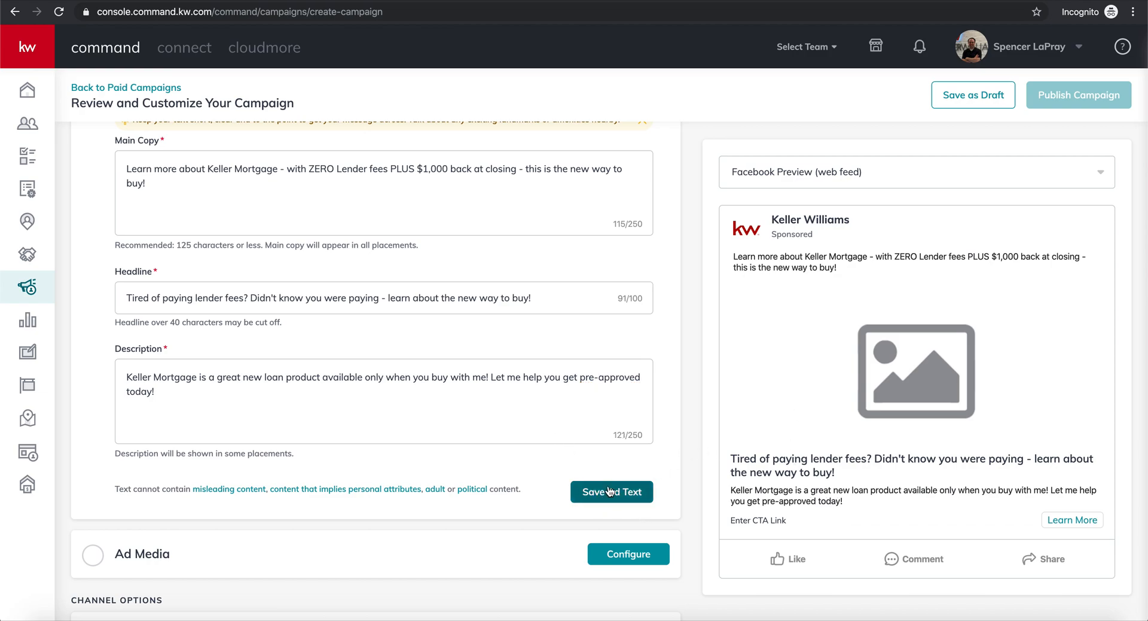
scroll(553, 390, up, 2)
scroll(553, 390, down, 3)
click(614, 454)
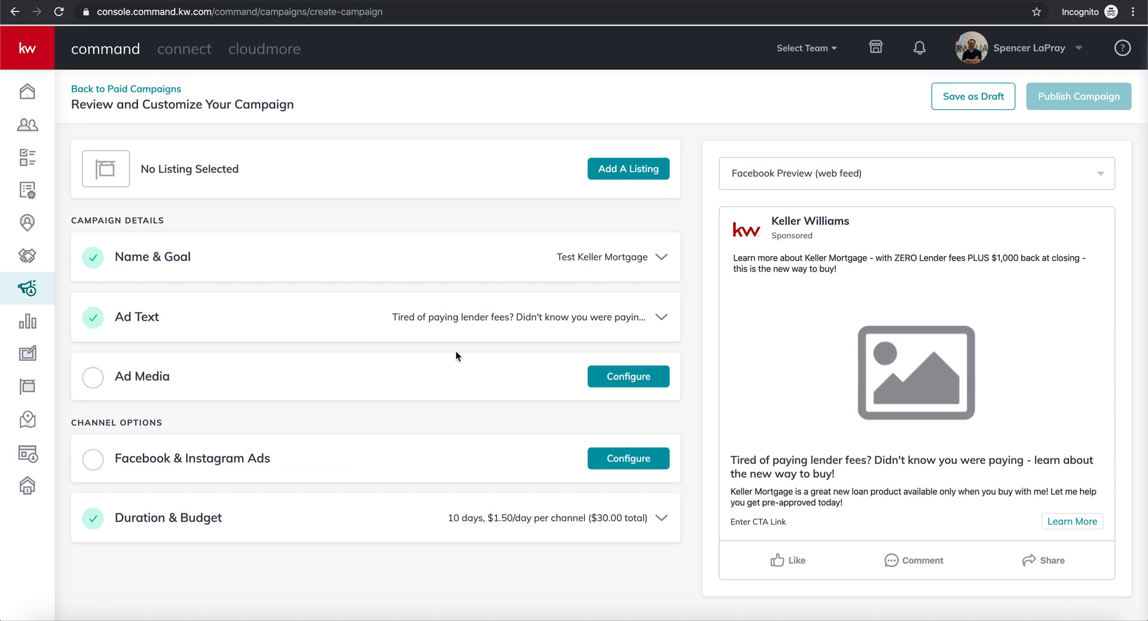
Open the Ad Media configuration and bring up the image upload area for the single-image ad
click(629, 375)
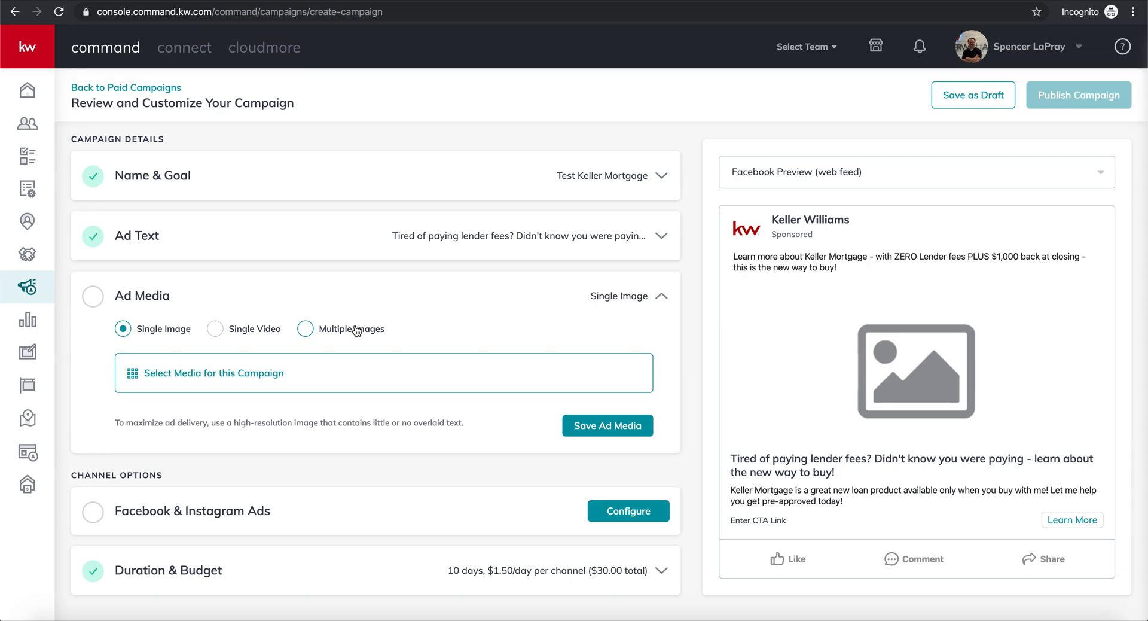
click(268, 378)
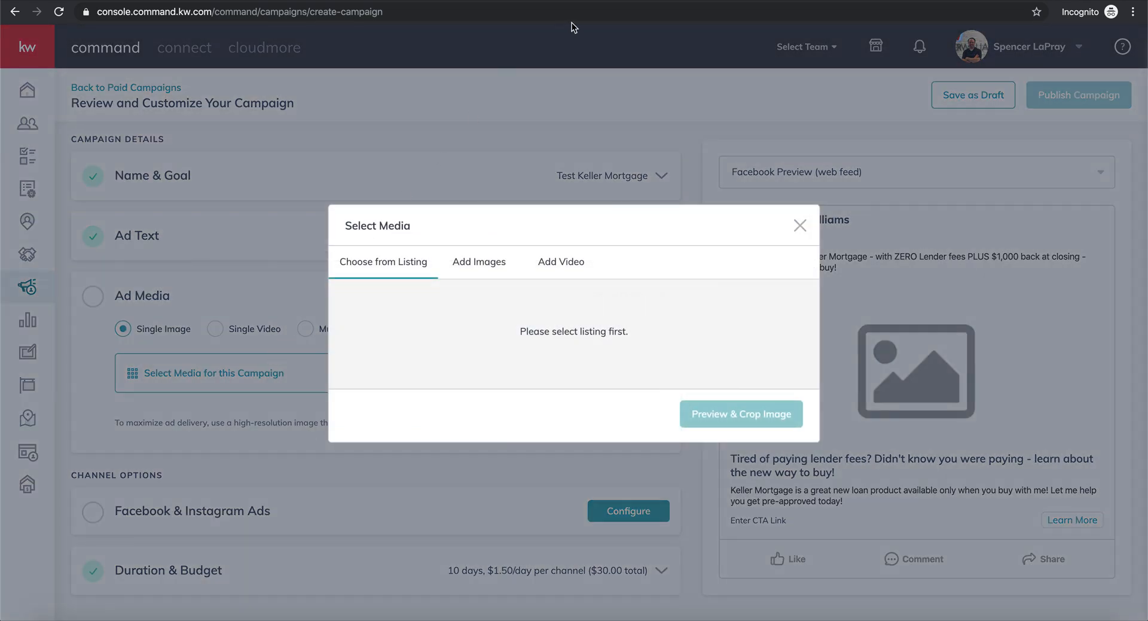
click(481, 263)
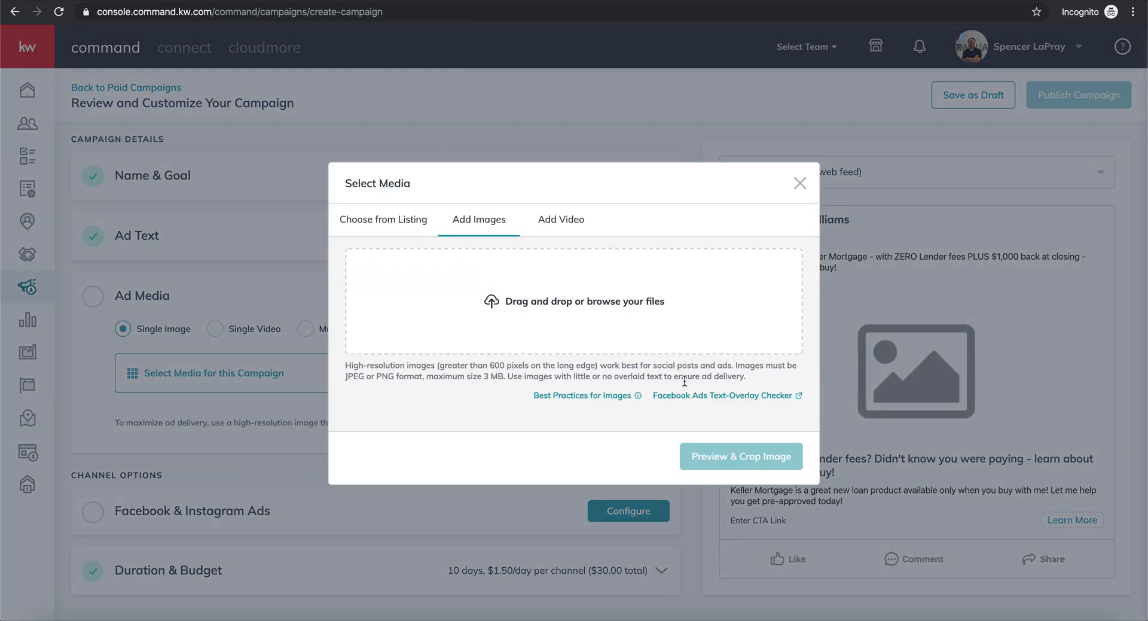
Read the image guidance, open the Facebook Ads Text-Overlay Checker, and check "Social Media Suite - Facebook.008.jpeg" for too much text
mouse_move(568, 399)
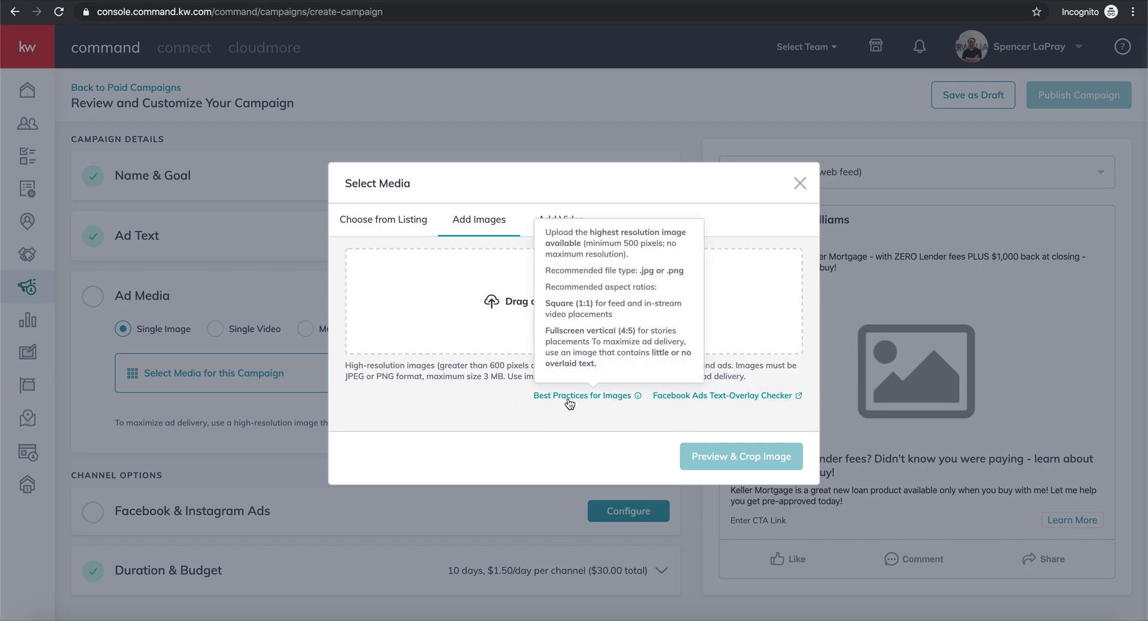
mouse_move(682, 400)
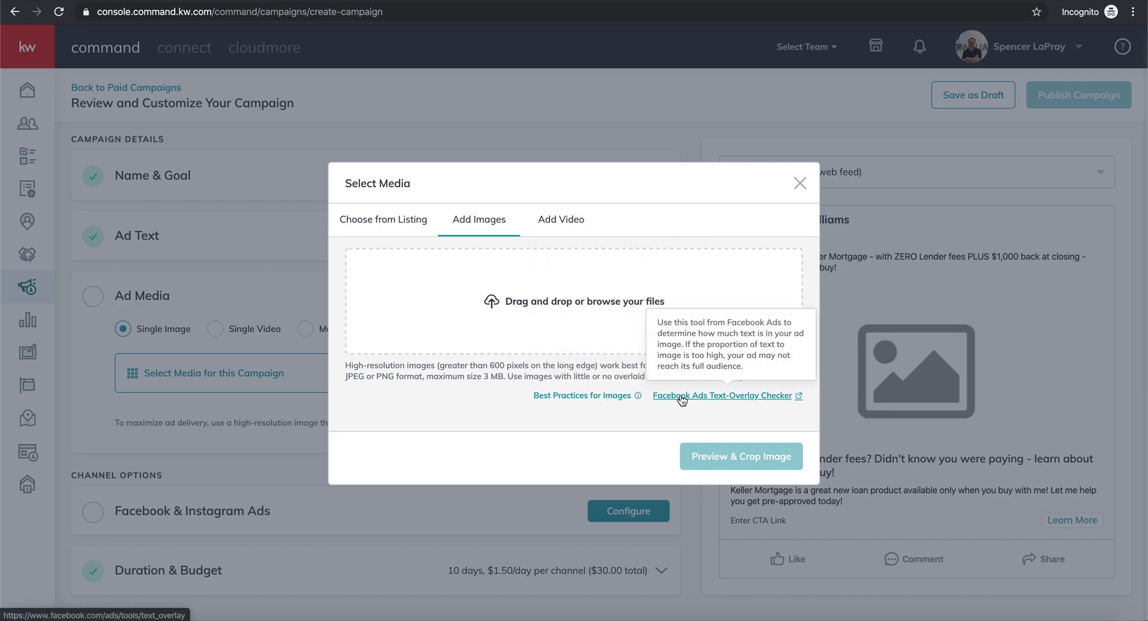
mouse_move(610, 400)
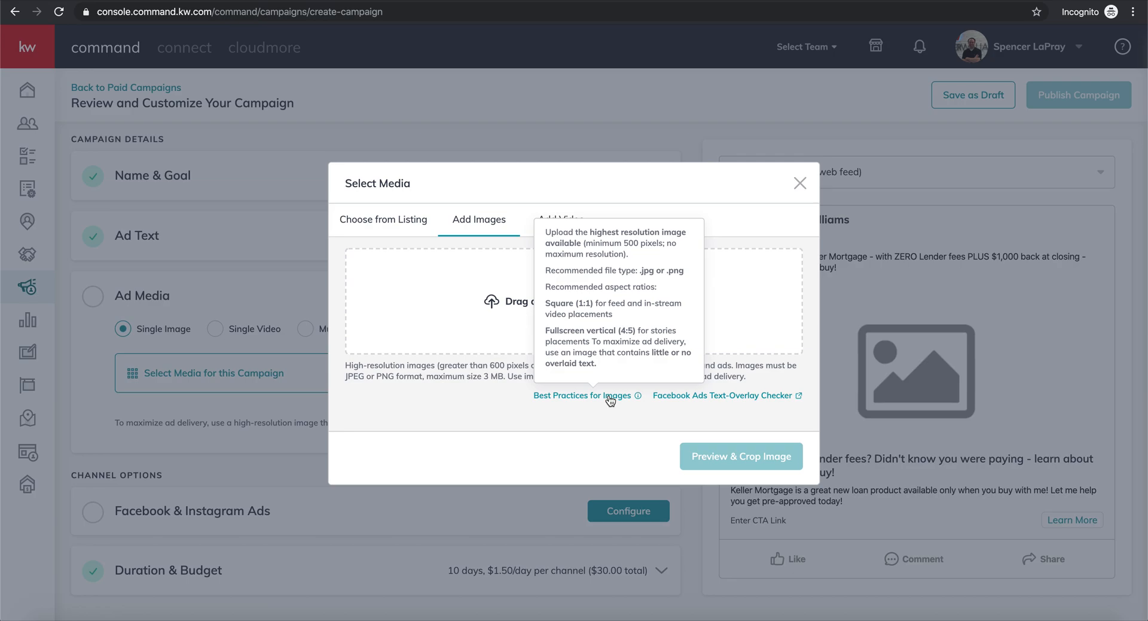
mouse_move(721, 398)
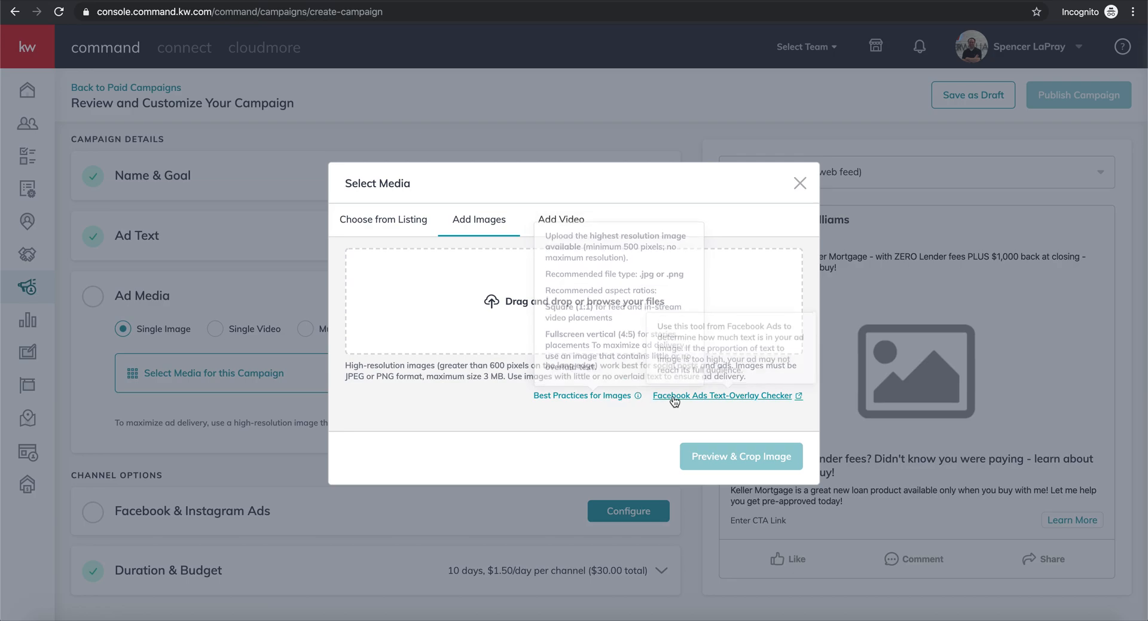
click(733, 396)
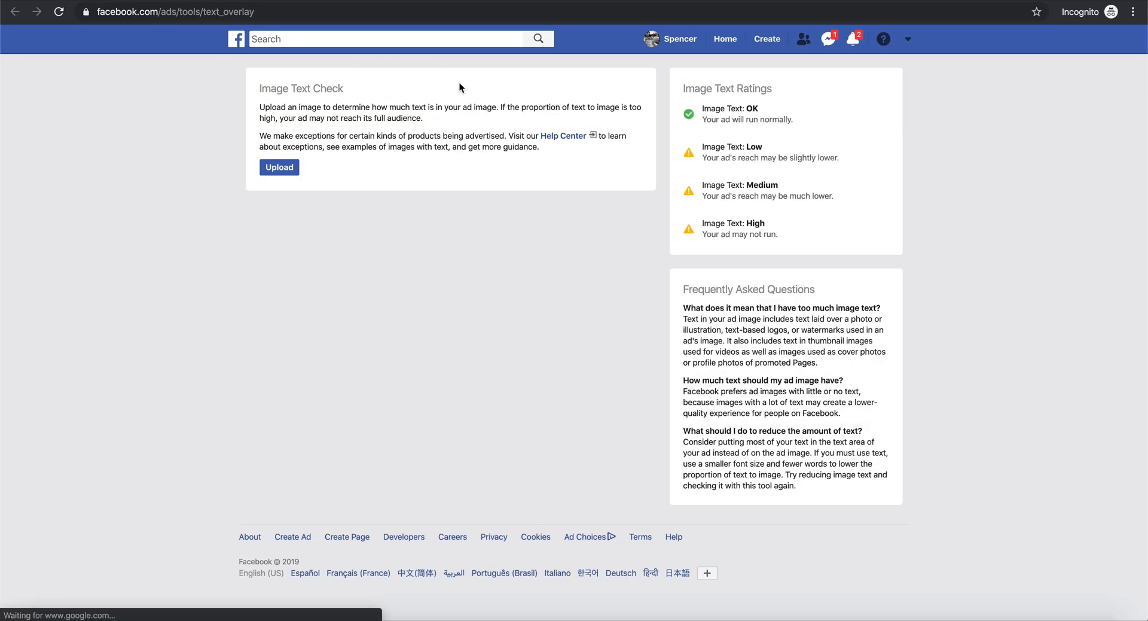
click(281, 168)
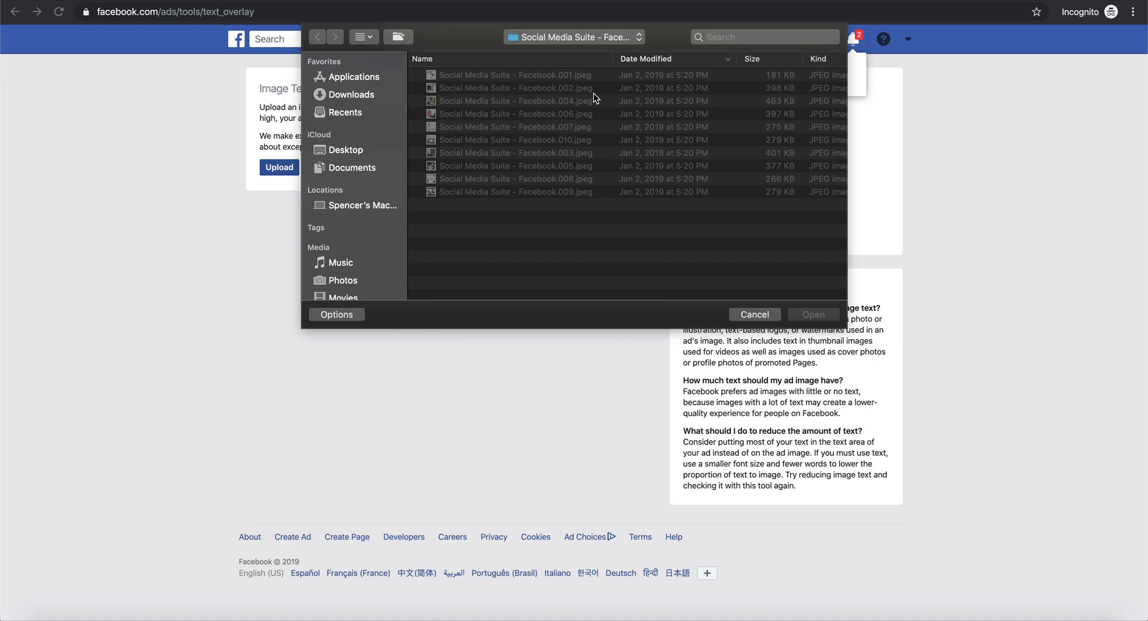
double_click(469, 180)
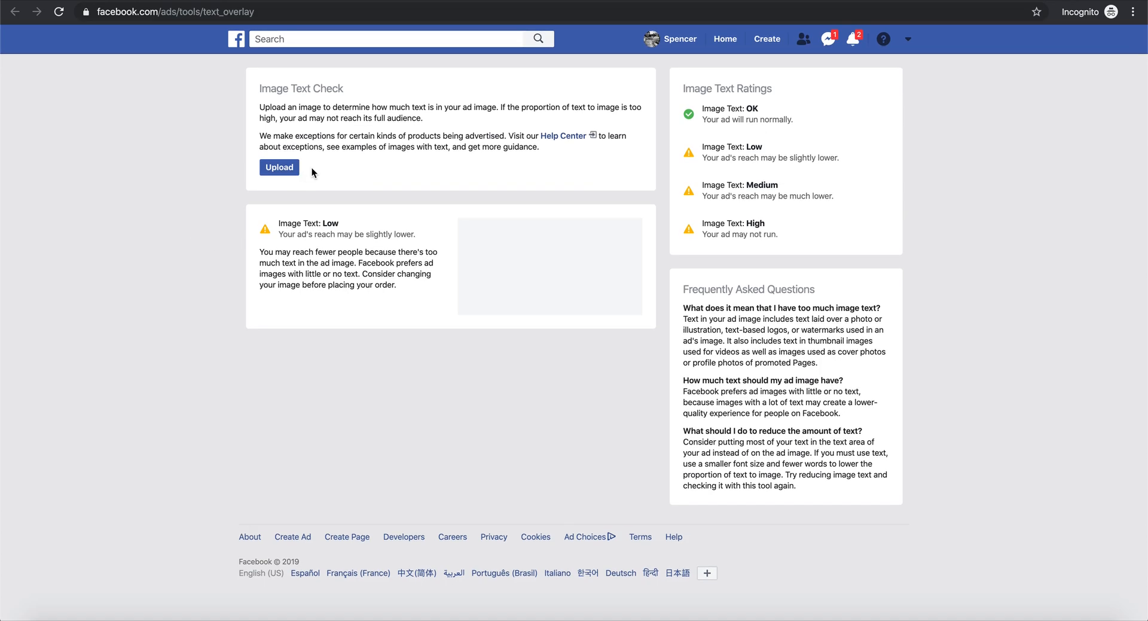
Check the text rating of "Social Media Suite - Facebook.007.jpeg" in the Facebook image text checker
click(289, 174)
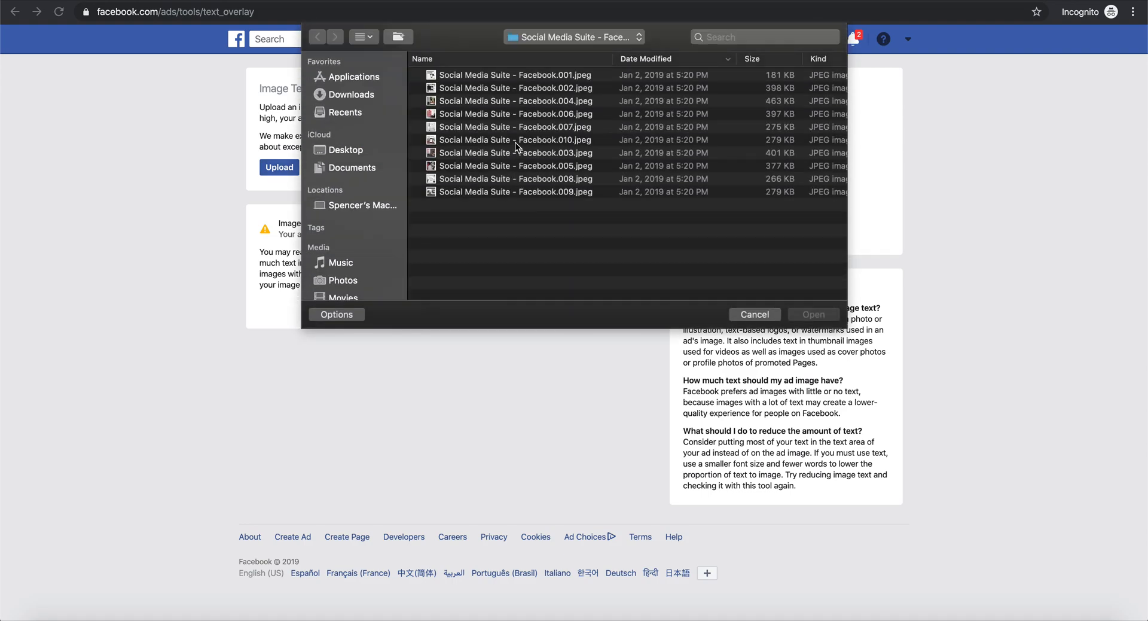
double_click(508, 128)
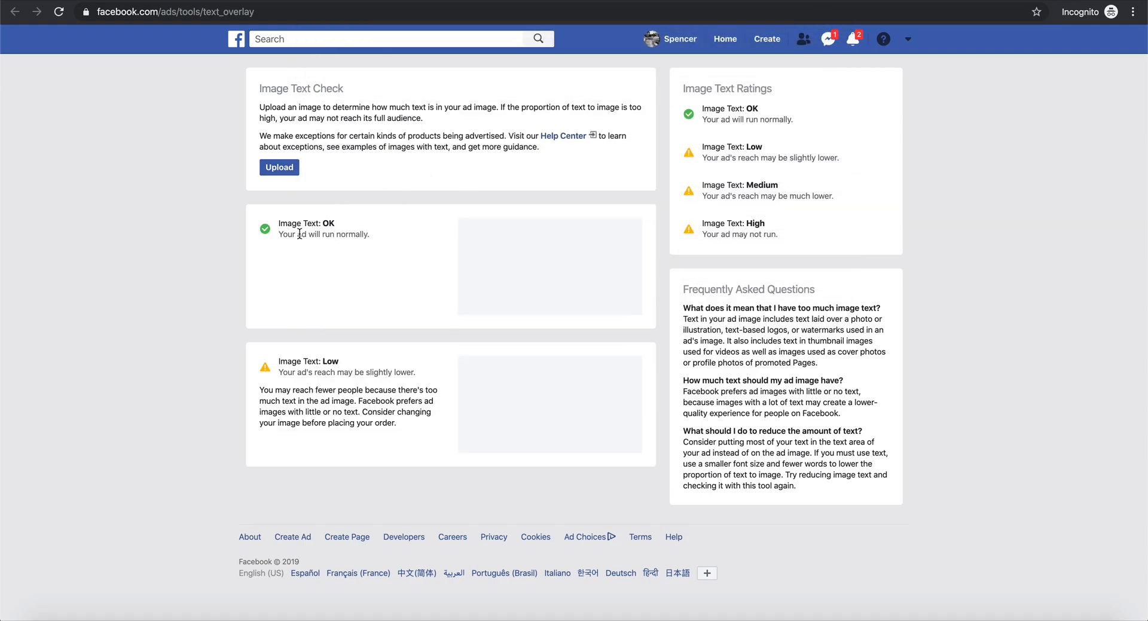
drag(375, 234, 279, 219)
click(284, 241)
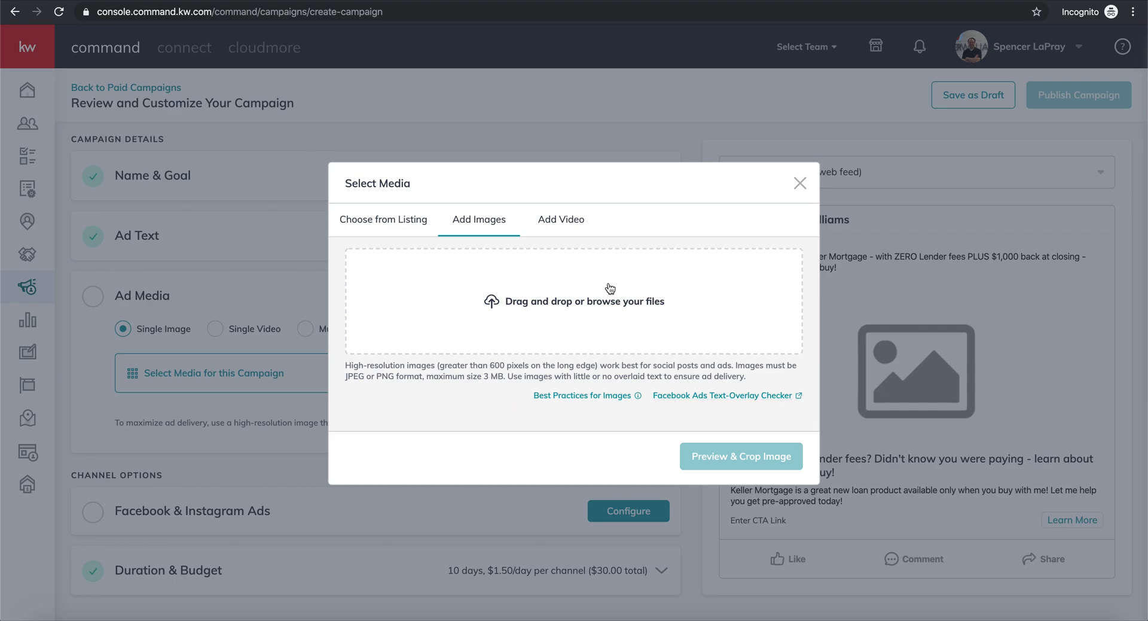
Return to the KW Command campaign, upload "Social Media Suite - Facebook.007.jpeg" as the ad image, and crop it at a 1:1 ratio
click(599, 289)
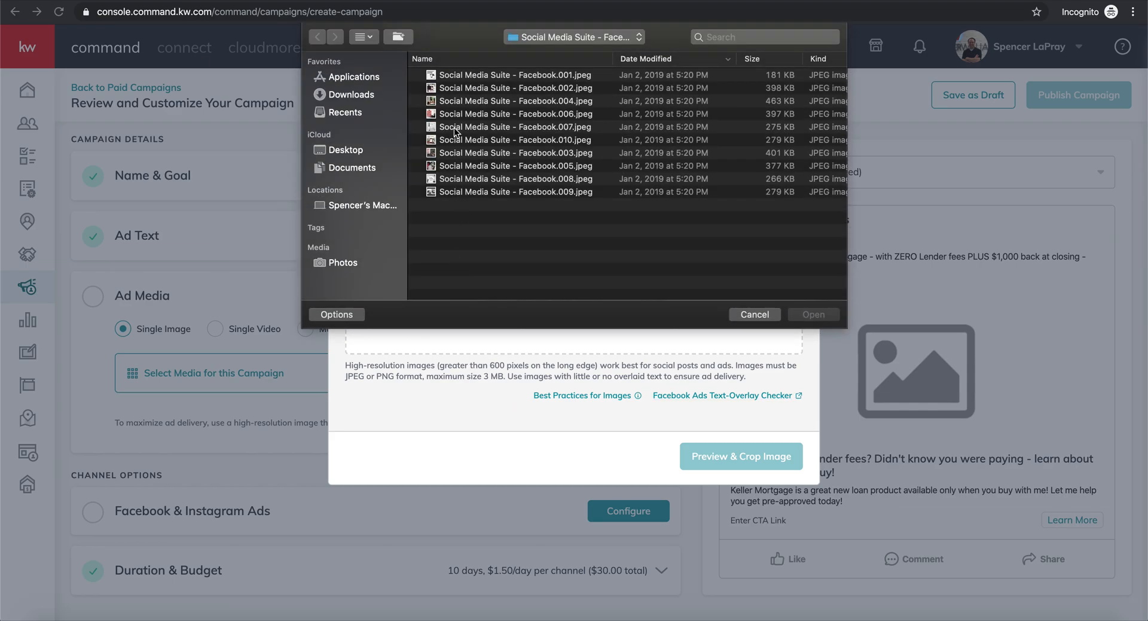
double_click(454, 127)
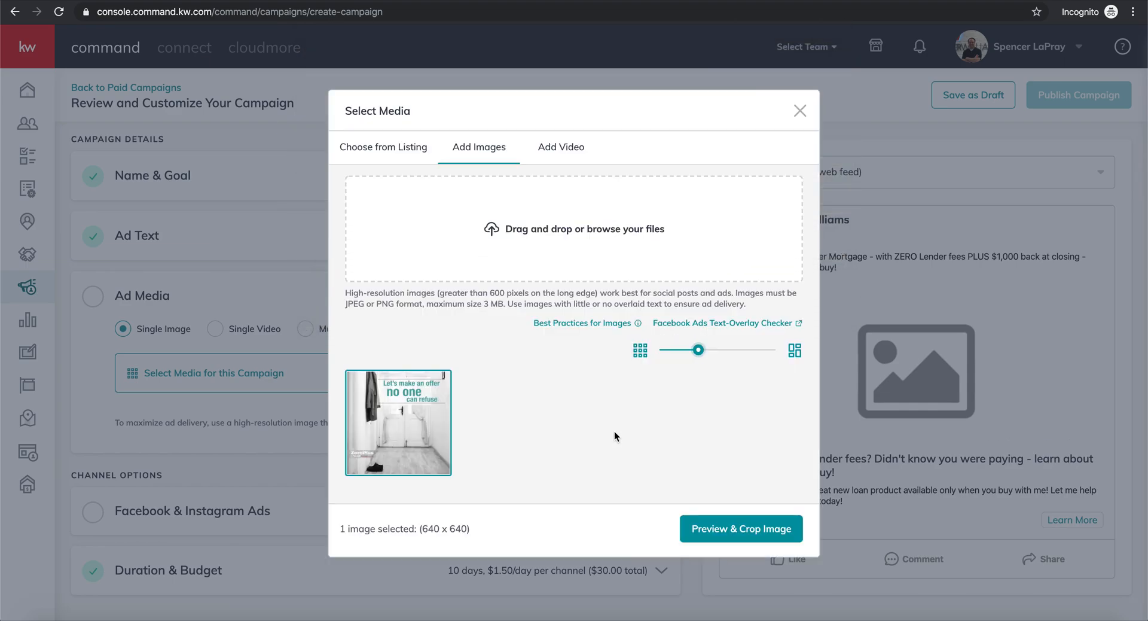
click(753, 529)
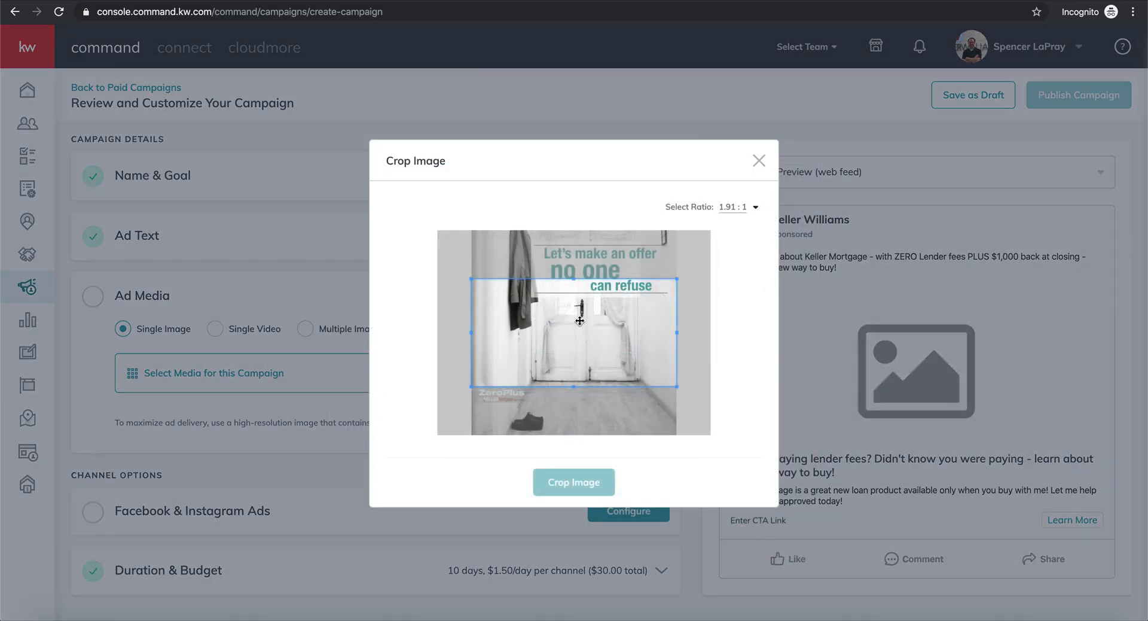
click(735, 209)
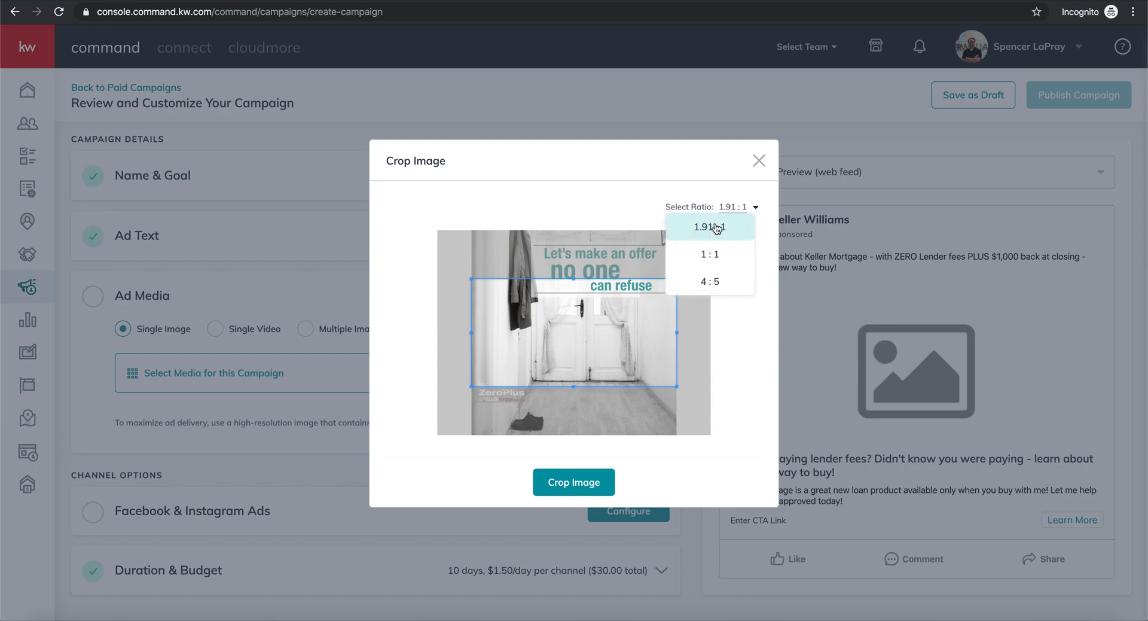
click(712, 256)
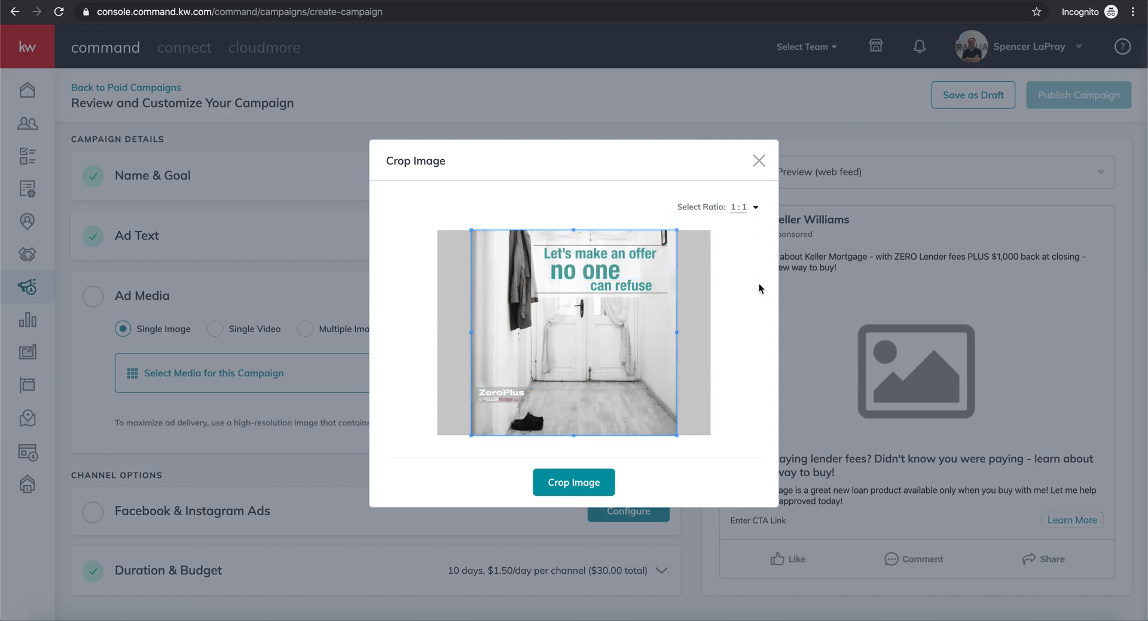
click(740, 209)
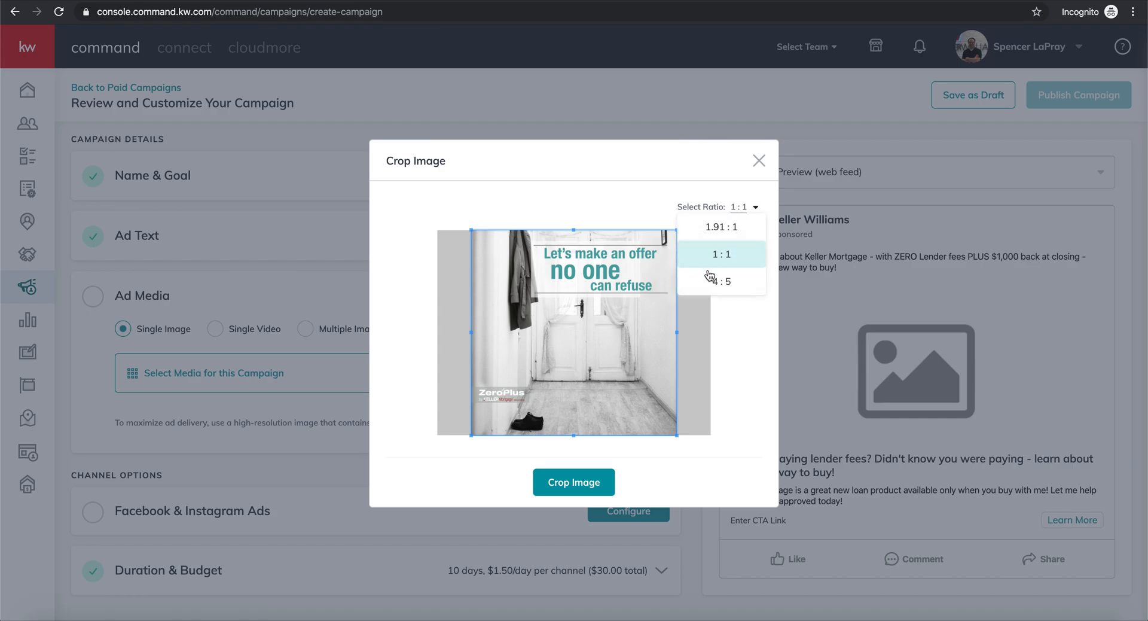
click(721, 259)
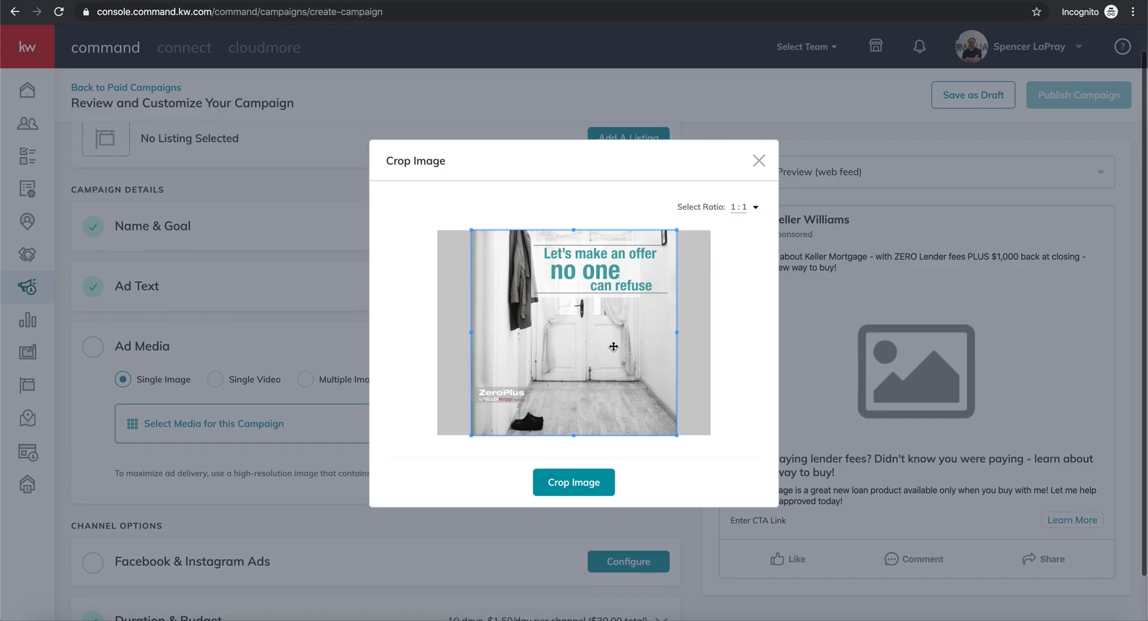
click(573, 482)
scroll(573, 483, down, 3)
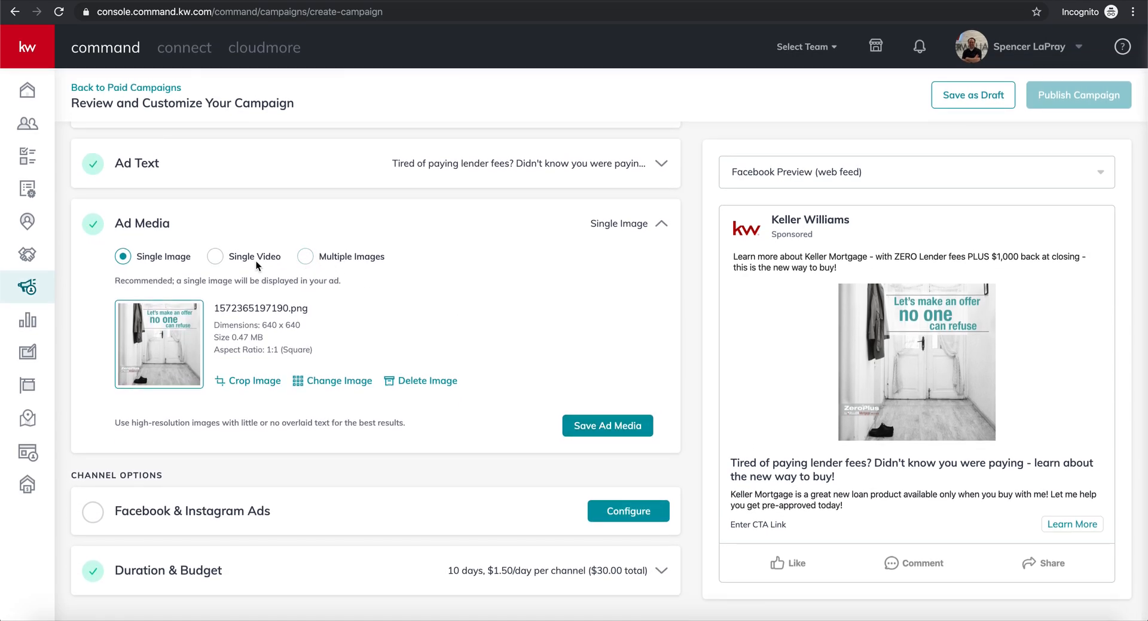
scroll(391, 378, up, 1)
scroll(390, 377, down, 1)
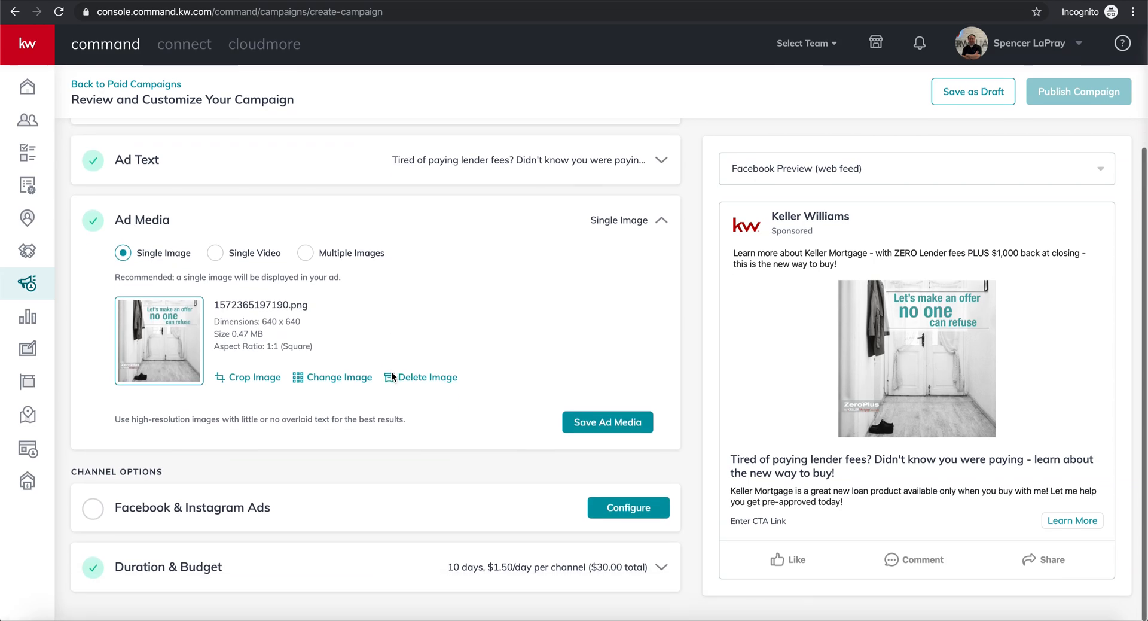
Save the ad media and compare the Facebook web feed, Facebook mobile, Instagram Ad and Instagram Story previews
click(608, 425)
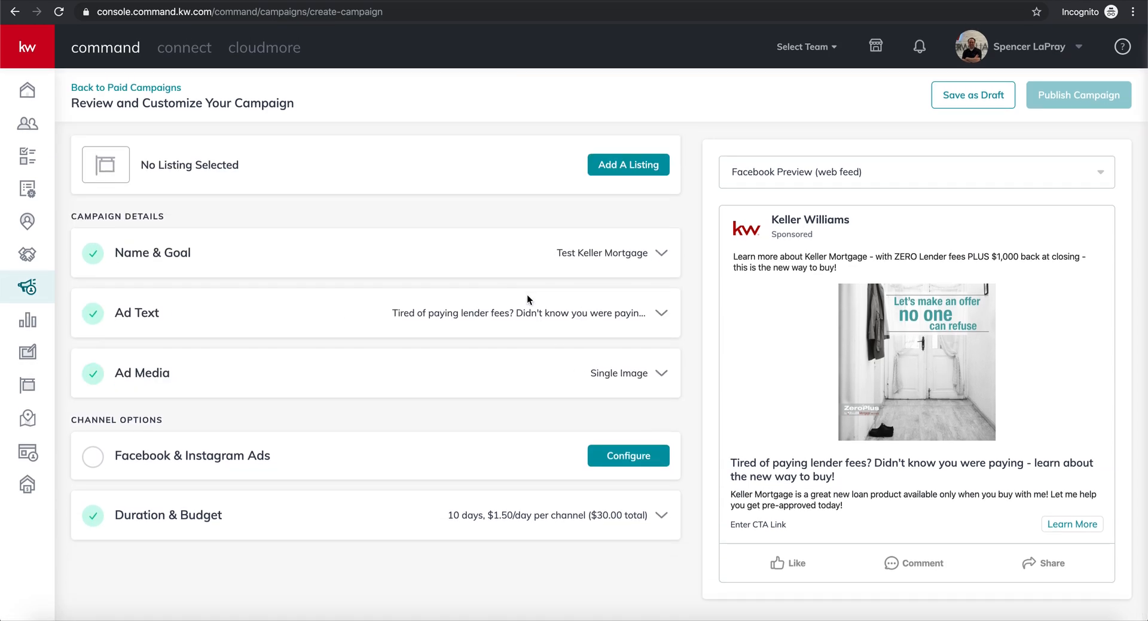
click(889, 175)
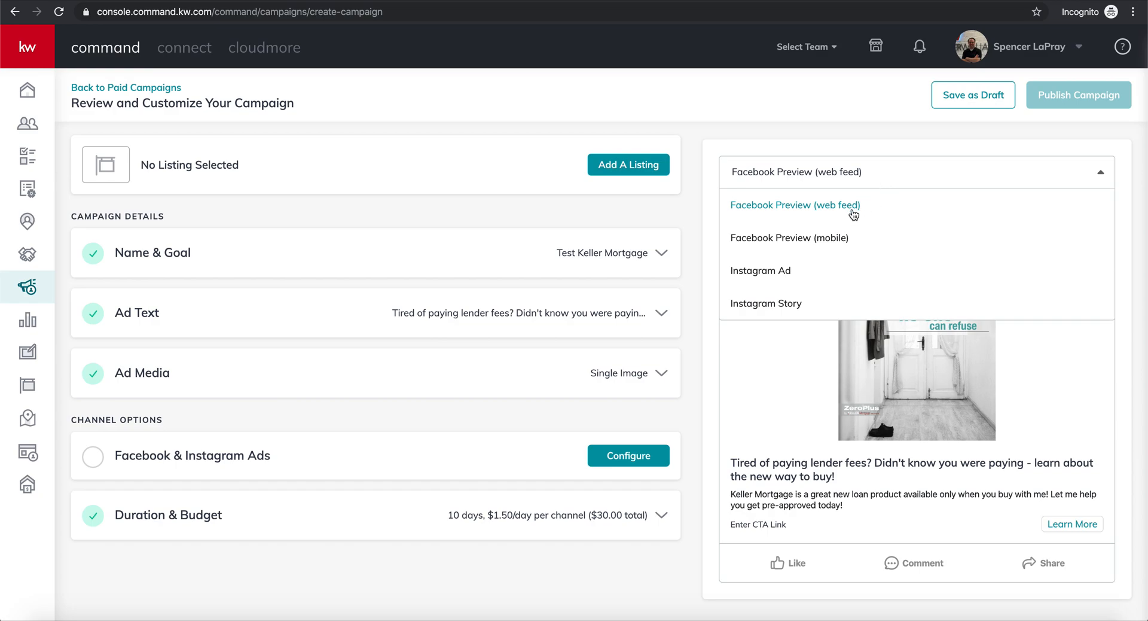
click(834, 231)
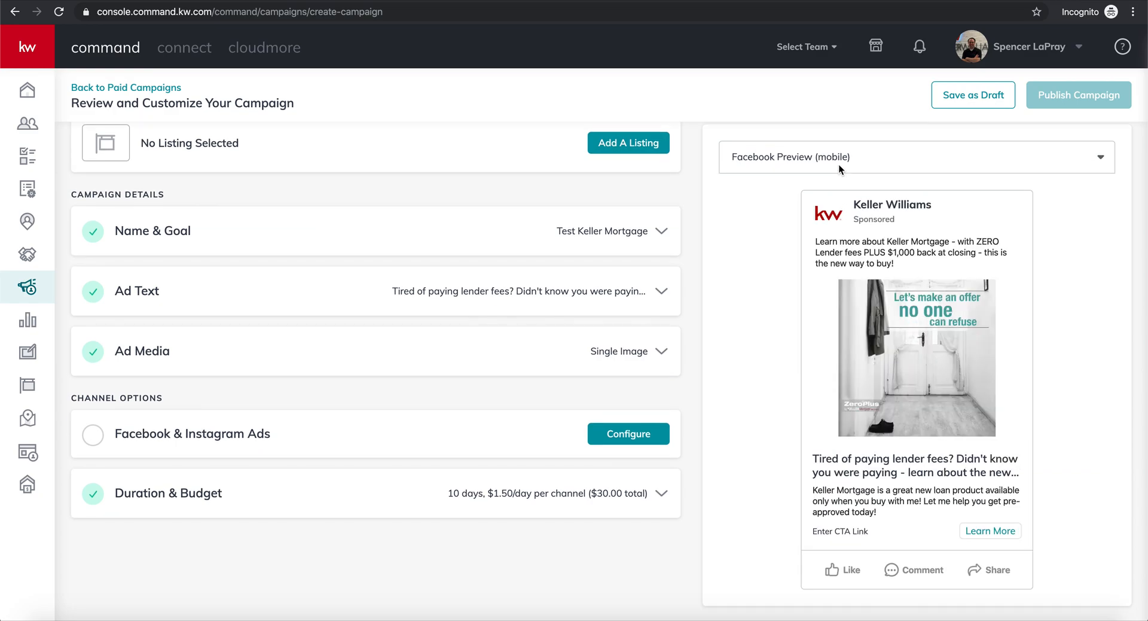
click(838, 163)
click(829, 128)
click(812, 167)
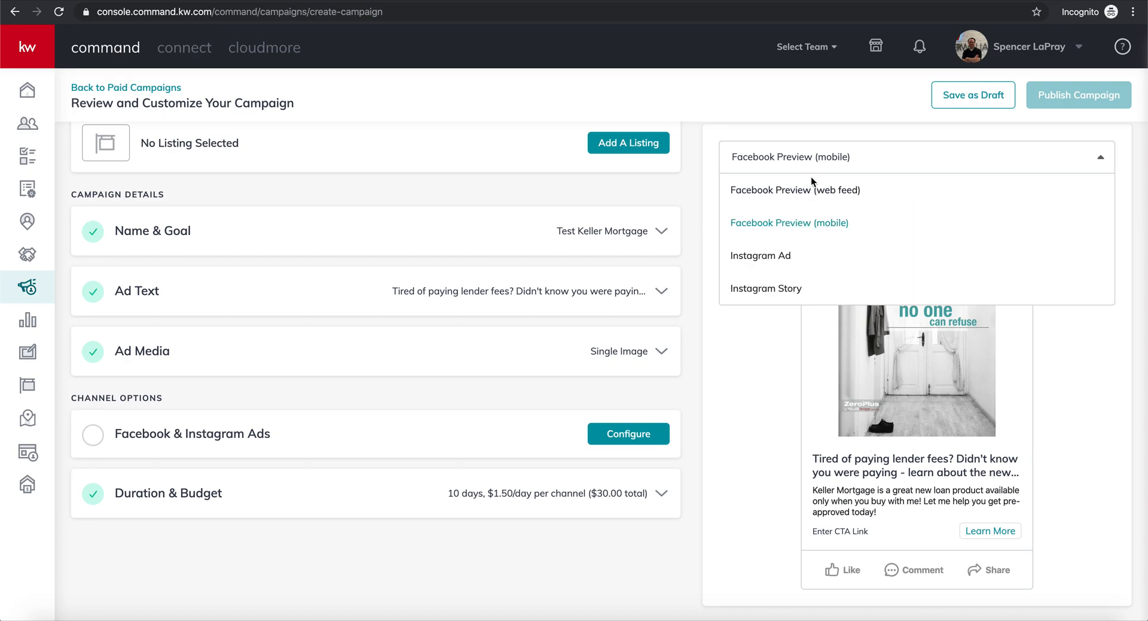
click(776, 262)
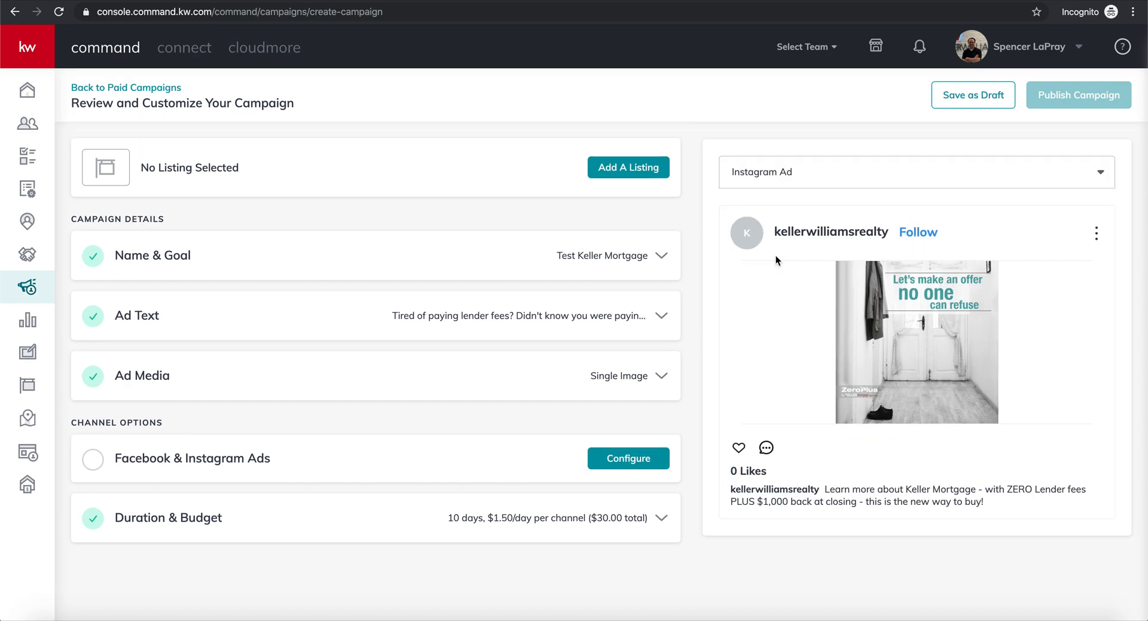
click(783, 174)
click(770, 306)
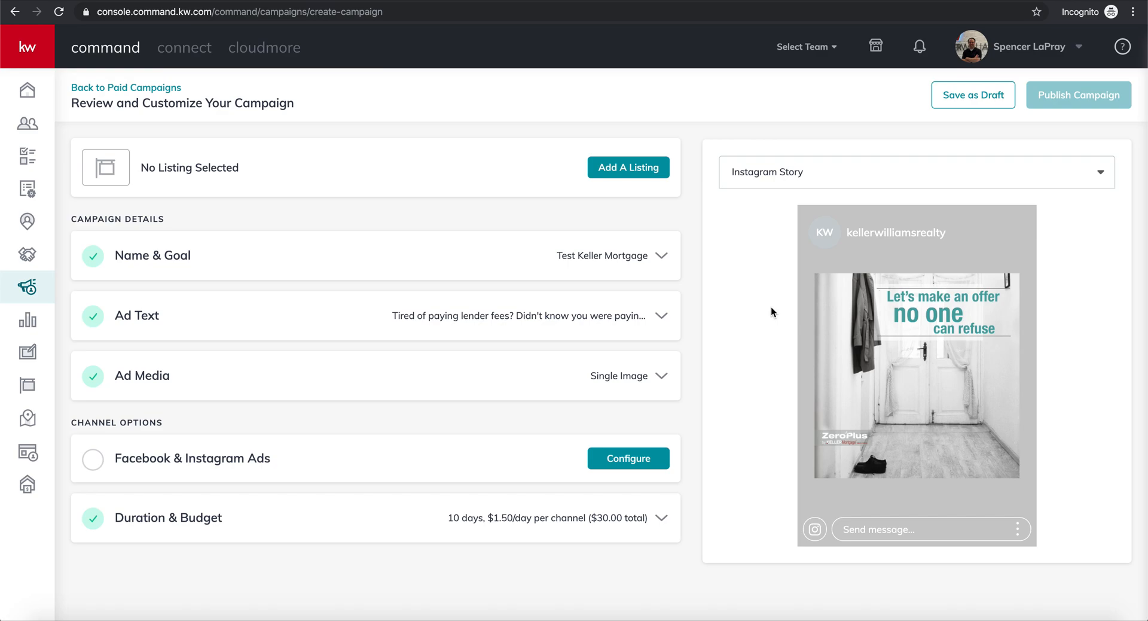
click(765, 178)
click(765, 207)
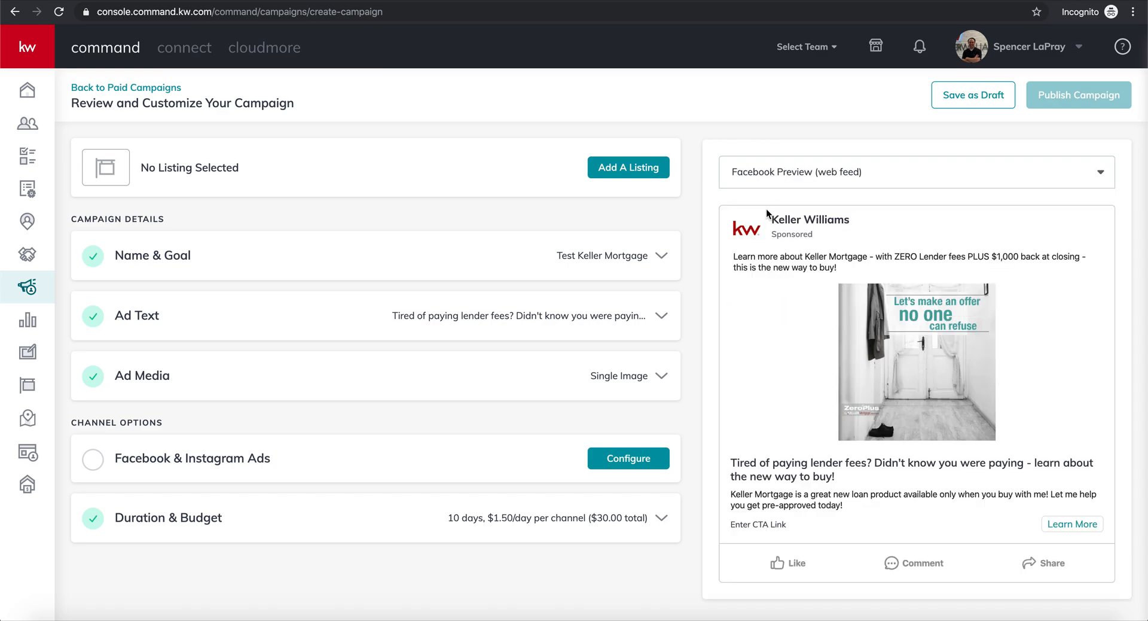
click(781, 178)
click(804, 253)
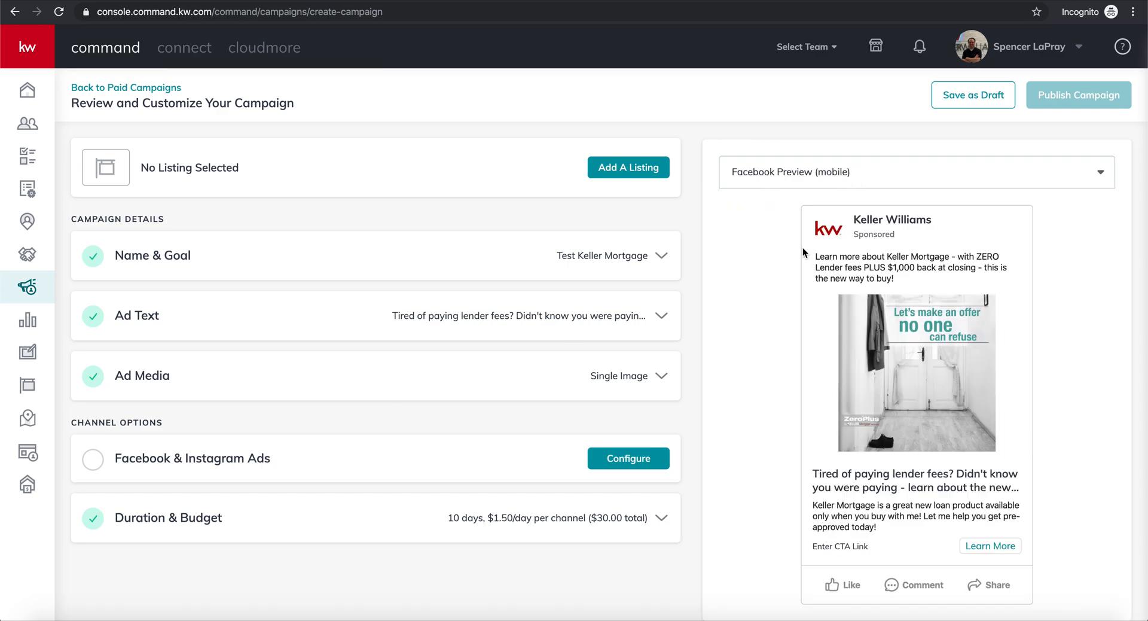
Configure the Facebook & Instagram Ads channel with the agent's own account and their "Utah Realtor" page
scroll(538, 383, down, 1)
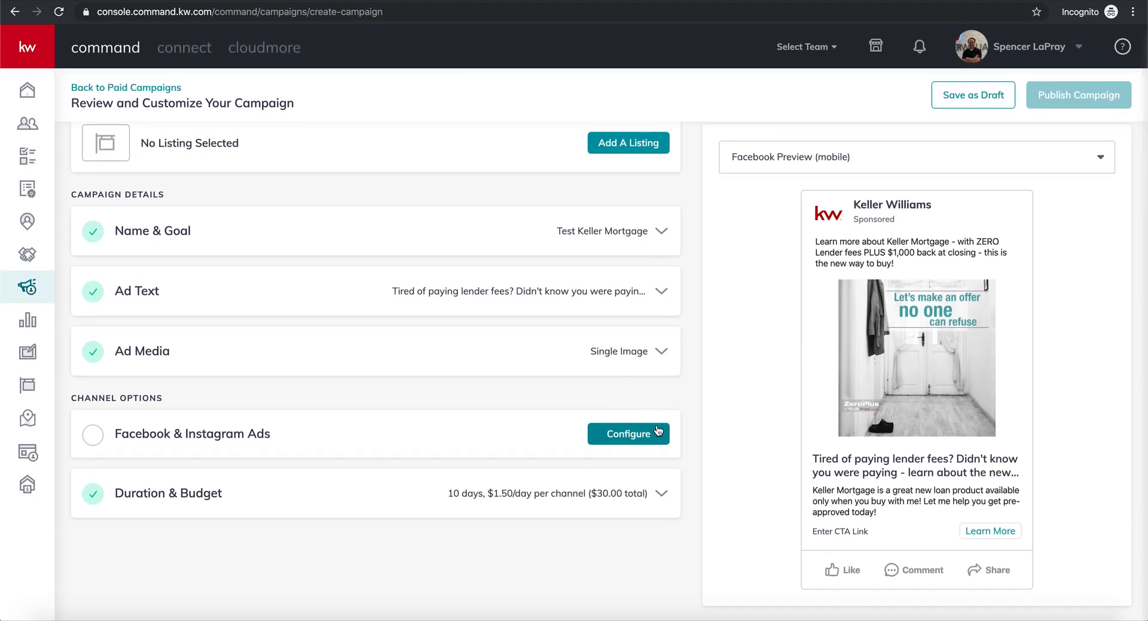
click(657, 432)
scroll(659, 431, down, 4)
scroll(659, 430, up, 1)
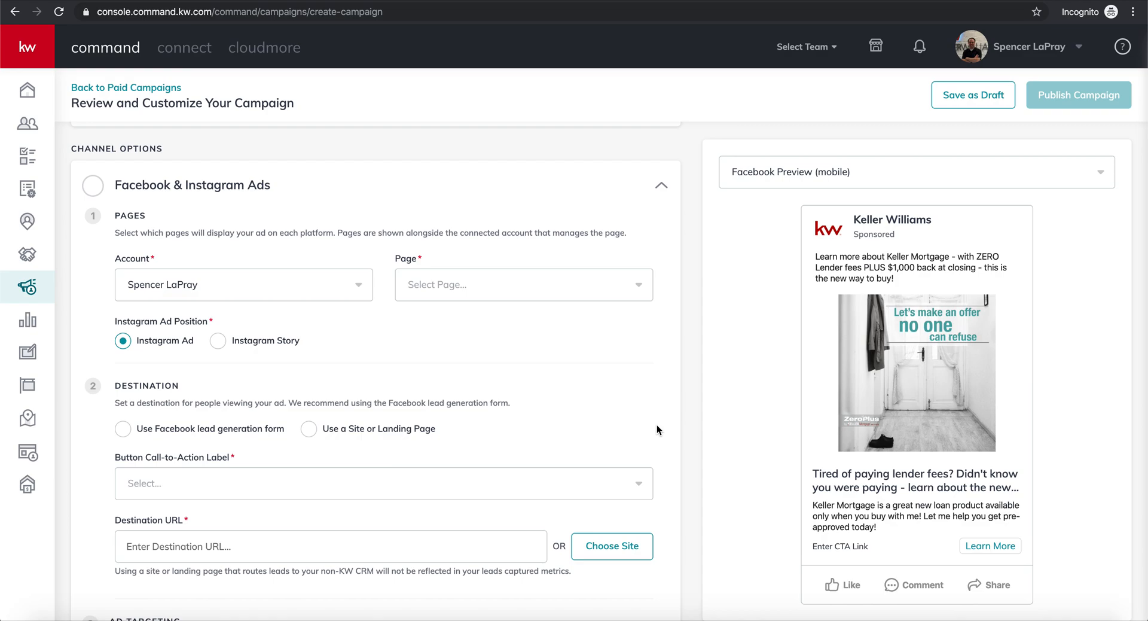
click(289, 268)
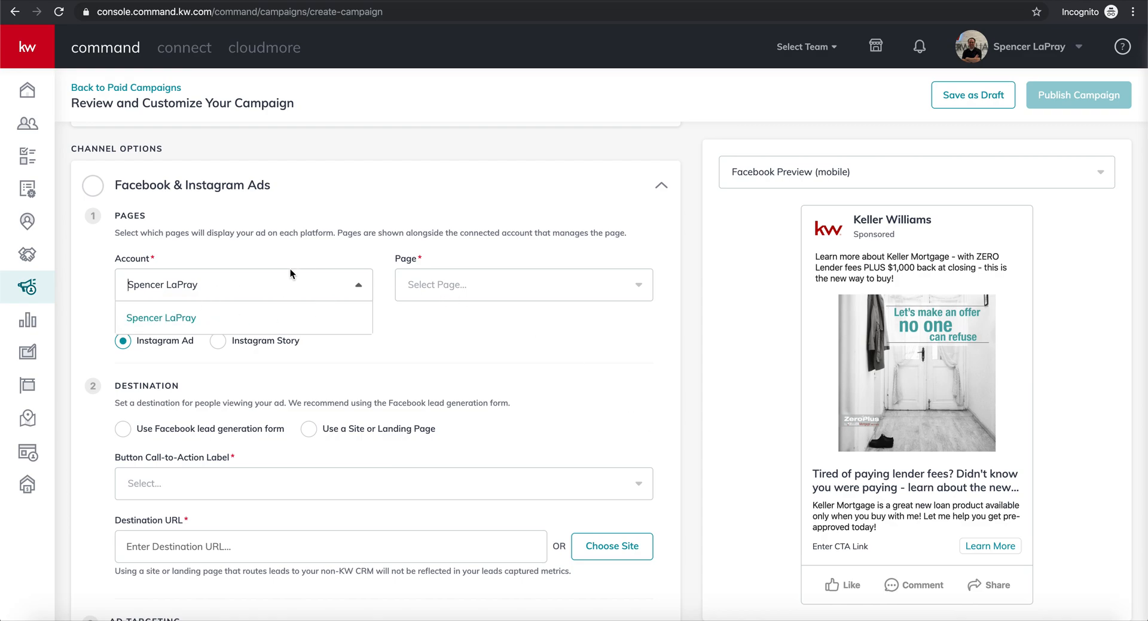
click(246, 326)
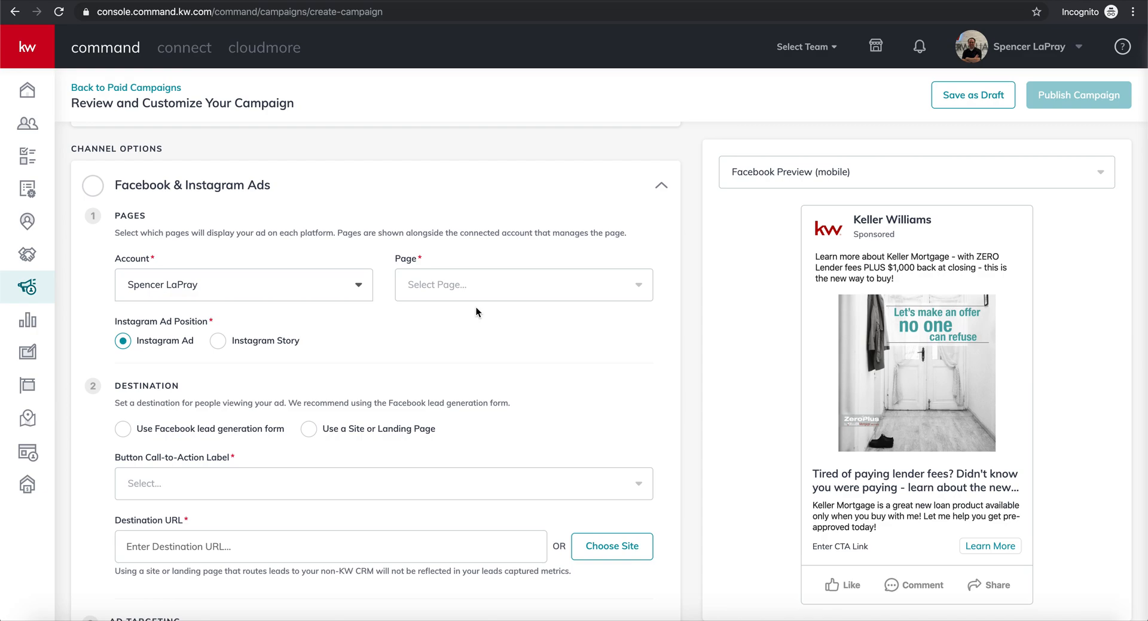
click(449, 280)
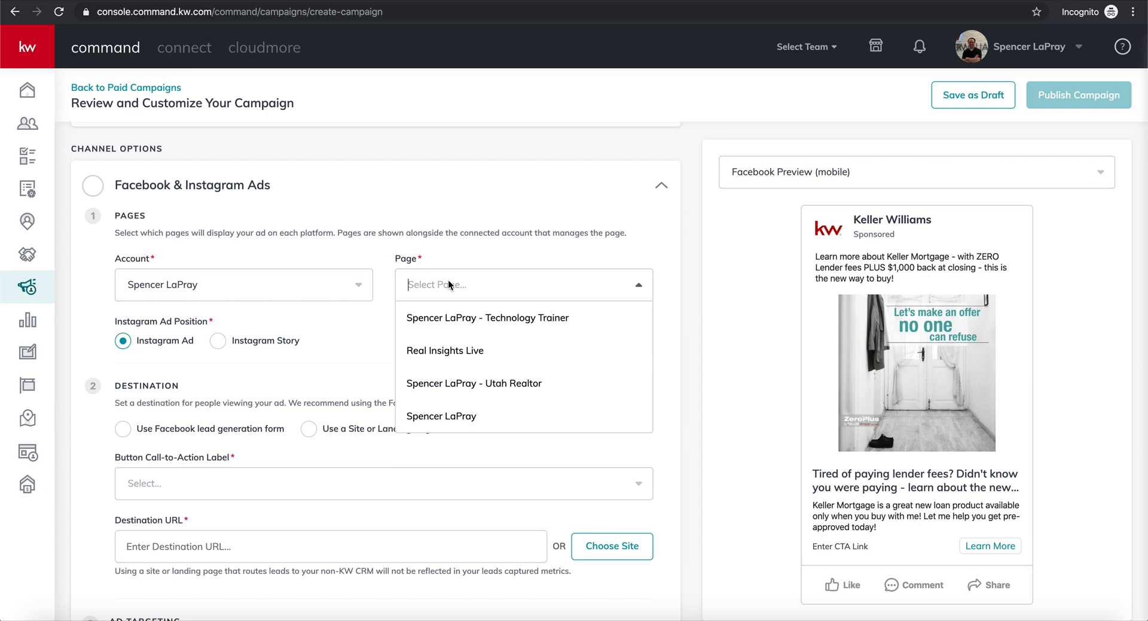
click(451, 385)
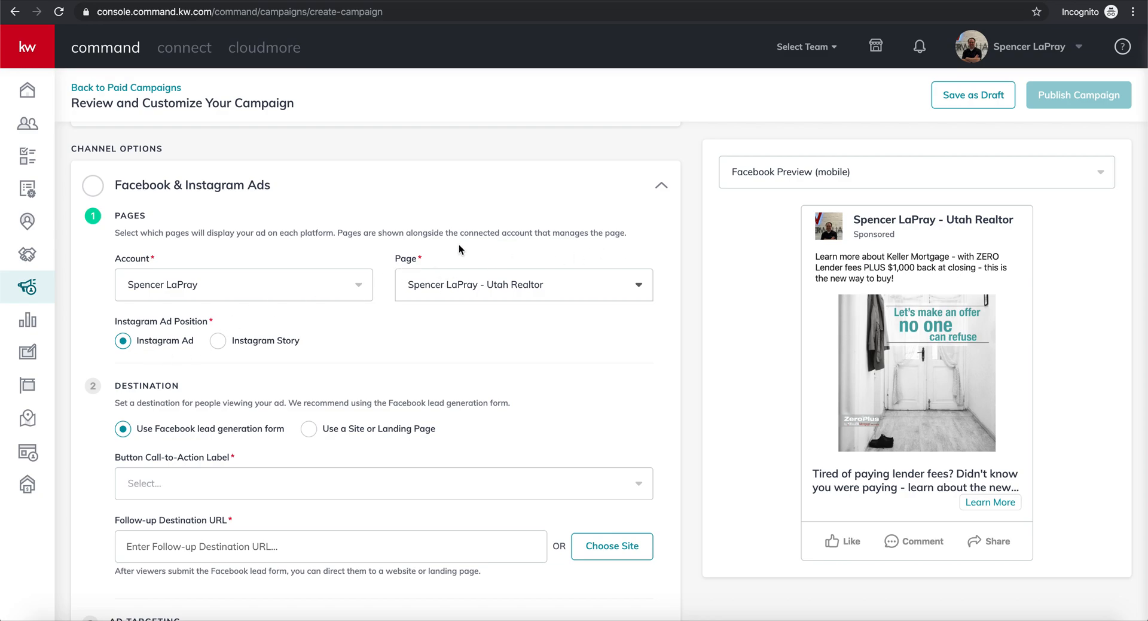
Review the Facebook lead generation form destination and set the button call-to-action label to Apply Now
scroll(153, 346, down, 3)
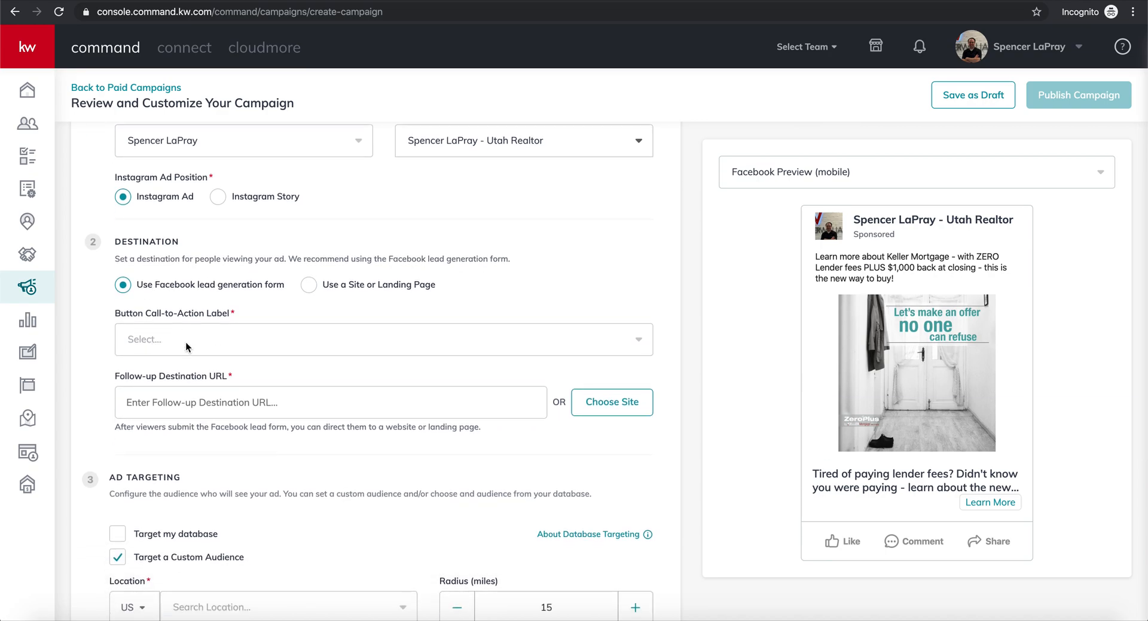
scroll(187, 347, down, 1)
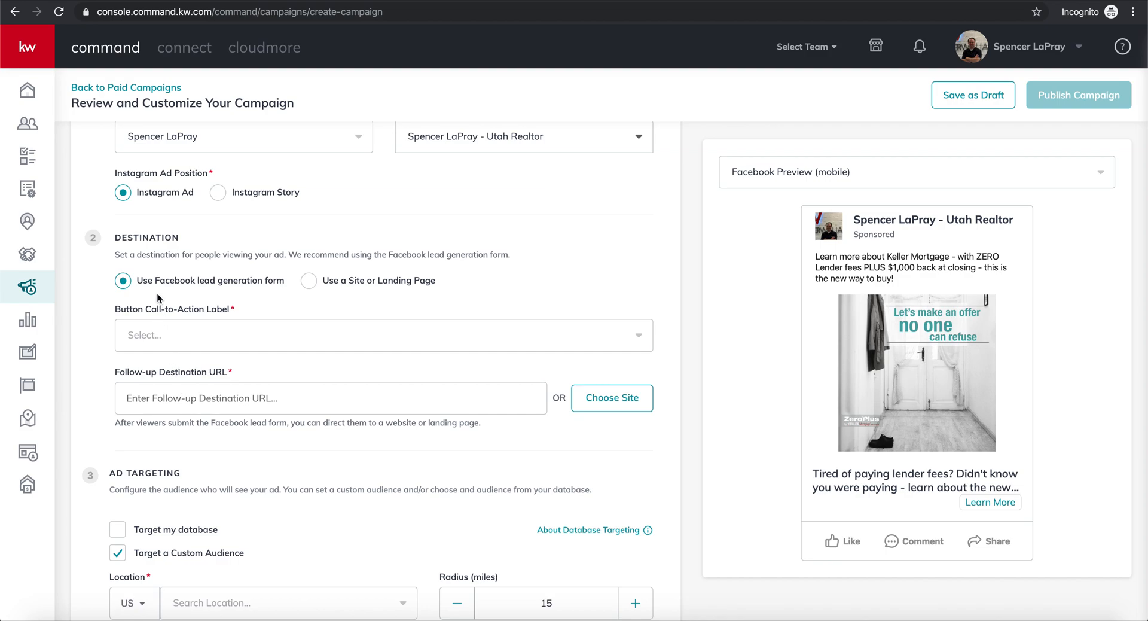
drag(286, 281, 135, 285)
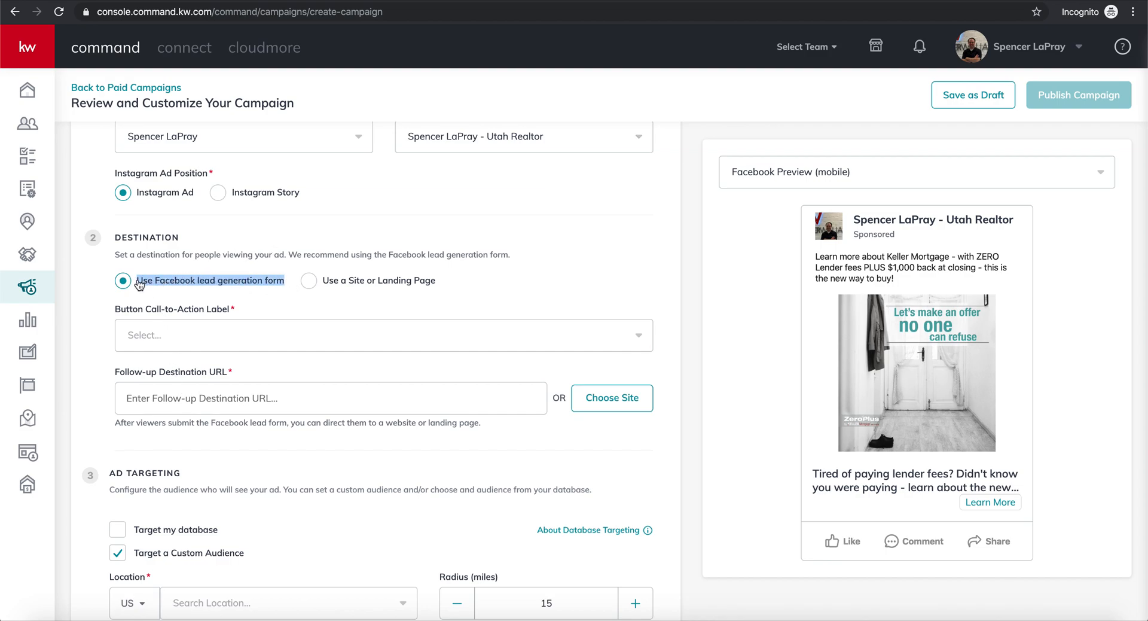
click(552, 272)
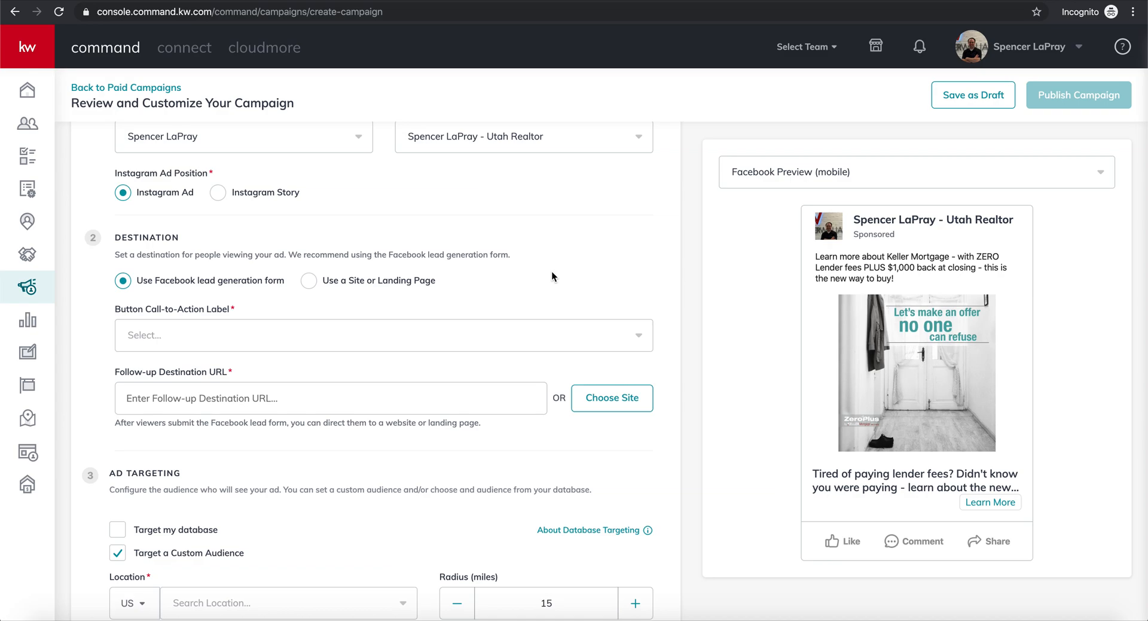
click(342, 328)
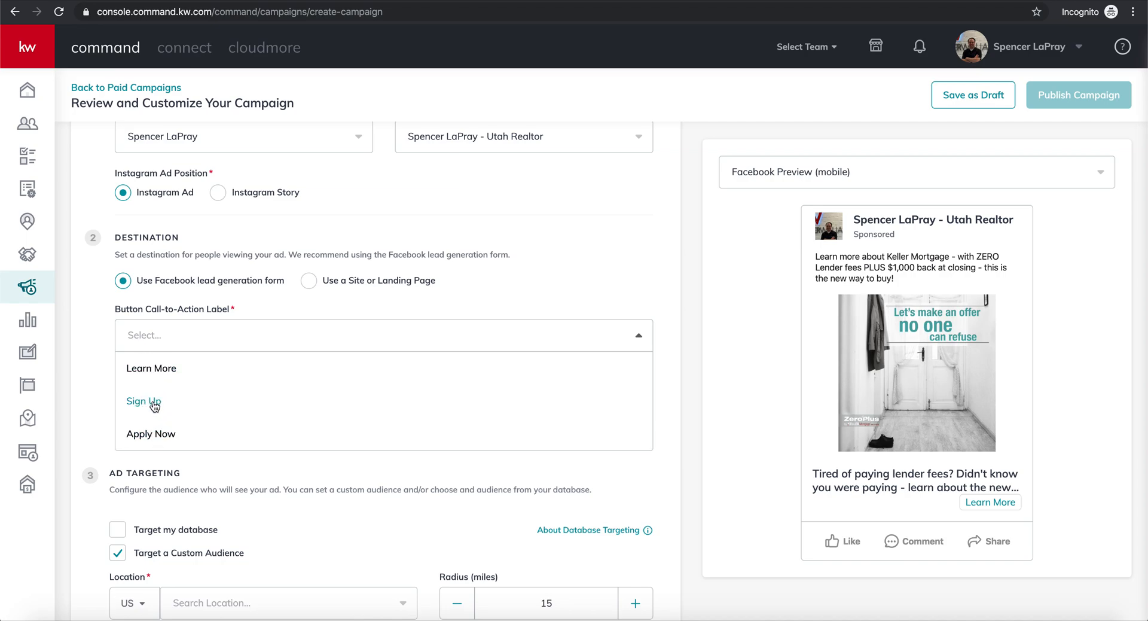
click(155, 432)
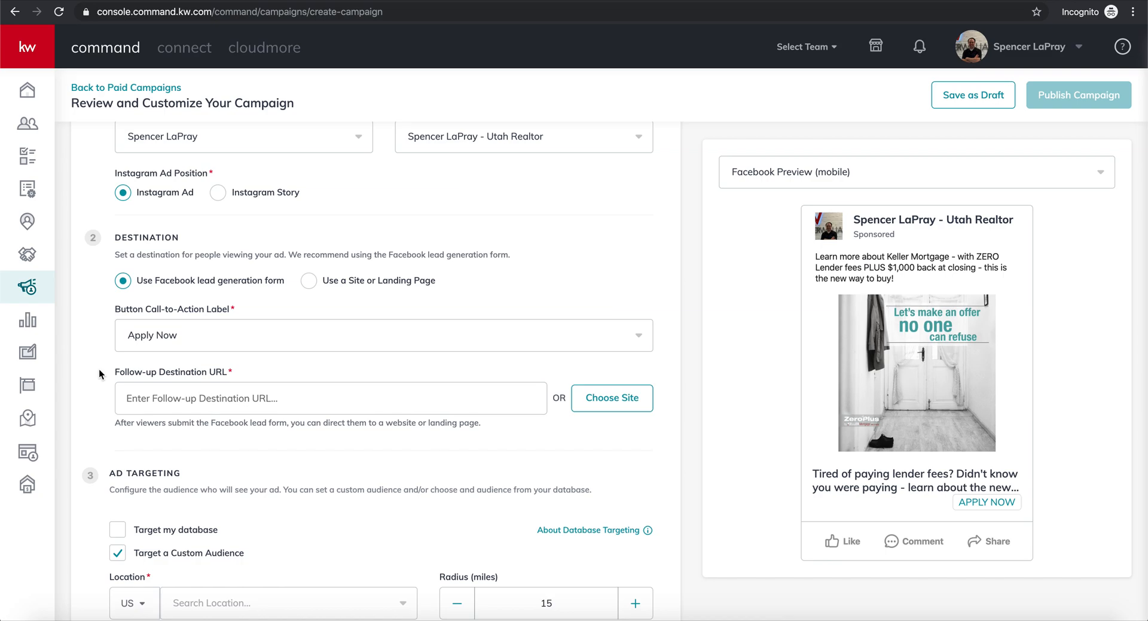
click(198, 404)
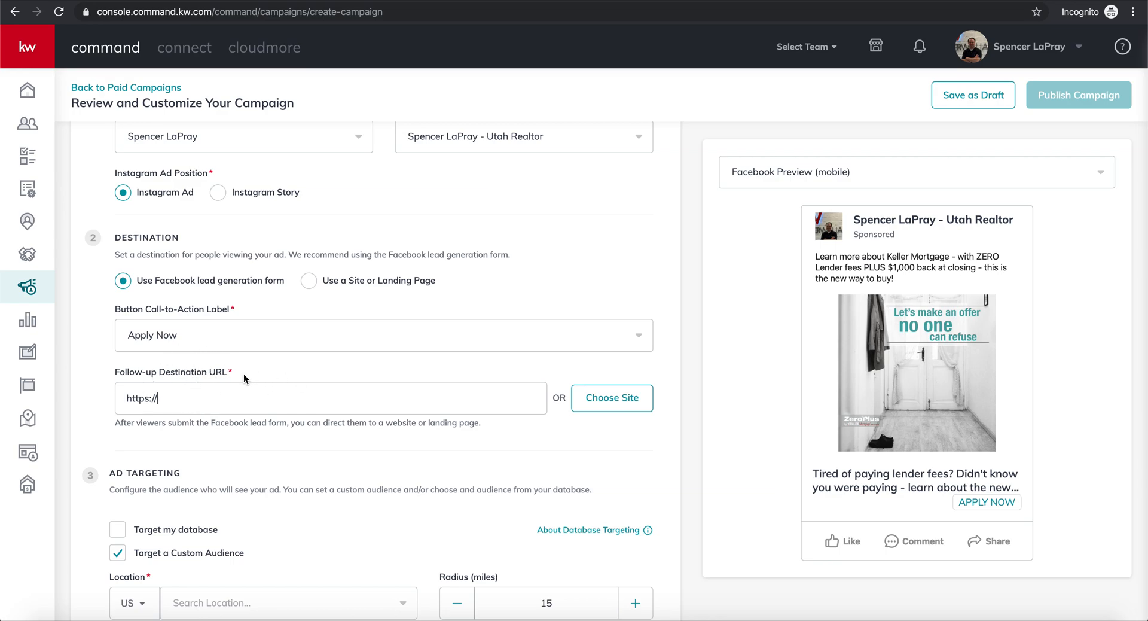
drag(231, 376, 117, 375)
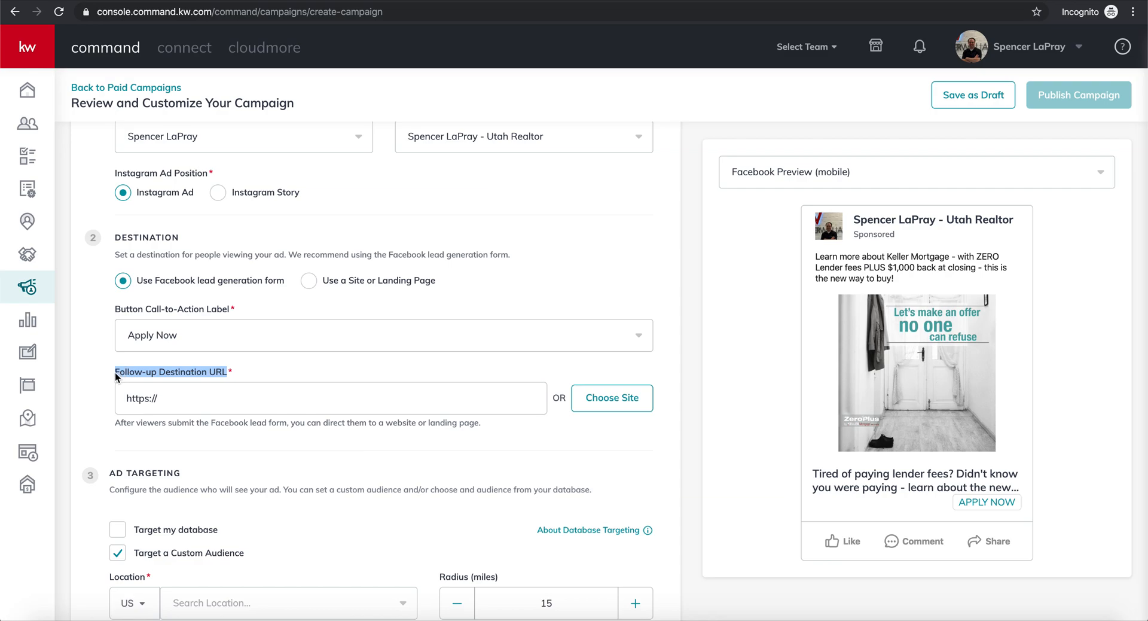
click(116, 375)
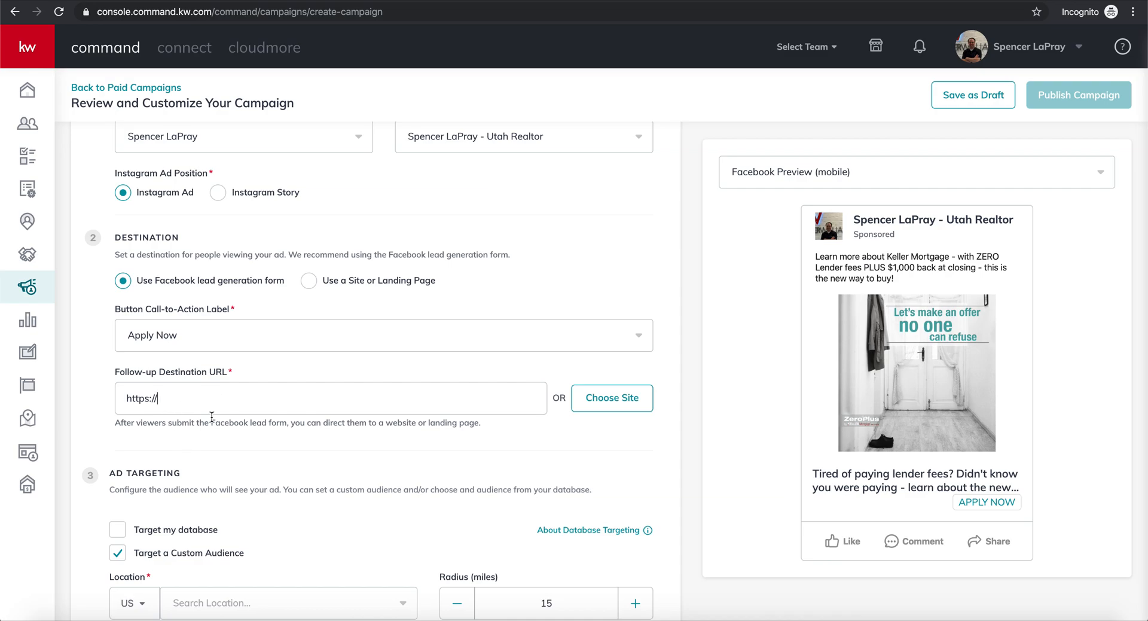
scroll(212, 417, up, 1)
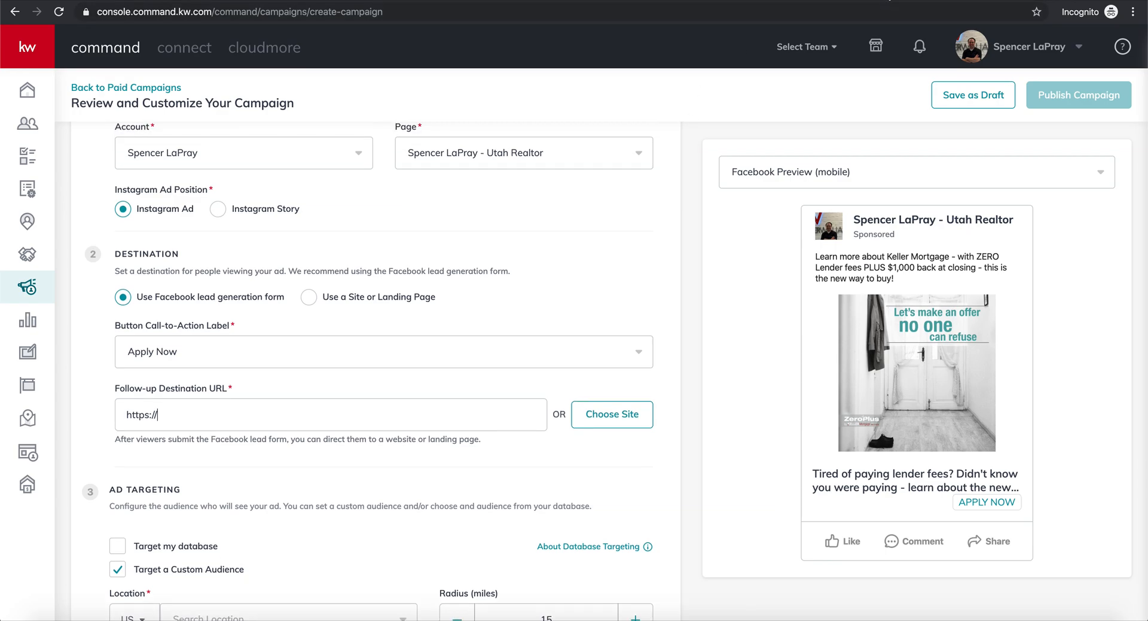
Open the Keller Mortgage agent portal at portal.kellermortgage.com in a separate browser window
key(ctrl+shift+n)
text(kellerm)
key(BackSpace)
key(BackSpace)
key(BackSpace)
key(BackSpace)
key(BackSpace)
key(BackSpace)
key(BackSpace)
text(portal.kellermortgage.com)
key(Return)
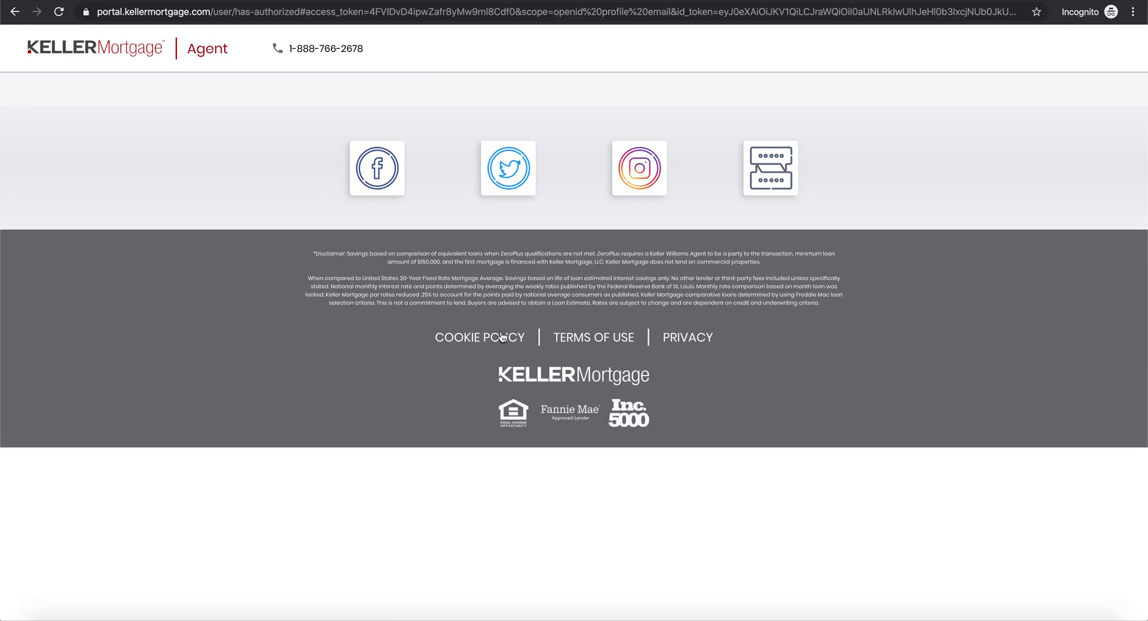
Reload the agent portal to its new version and go to the profile page in KM Settings
scroll(634, 468, down, 2)
scroll(634, 469, down, 1)
scroll(634, 468, up, 3)
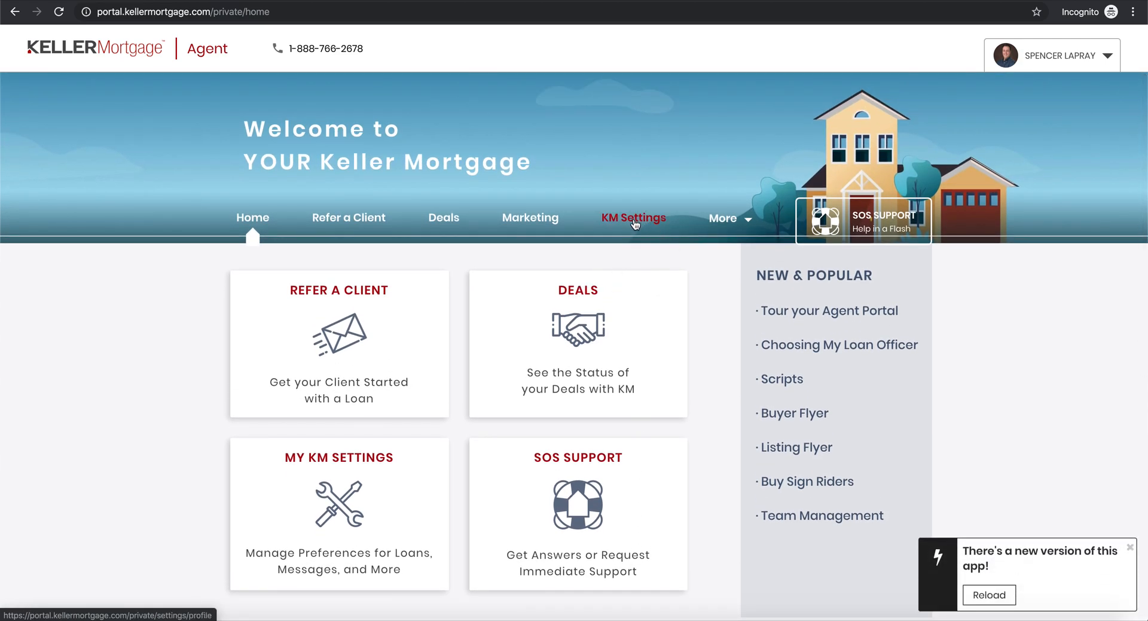
click(990, 594)
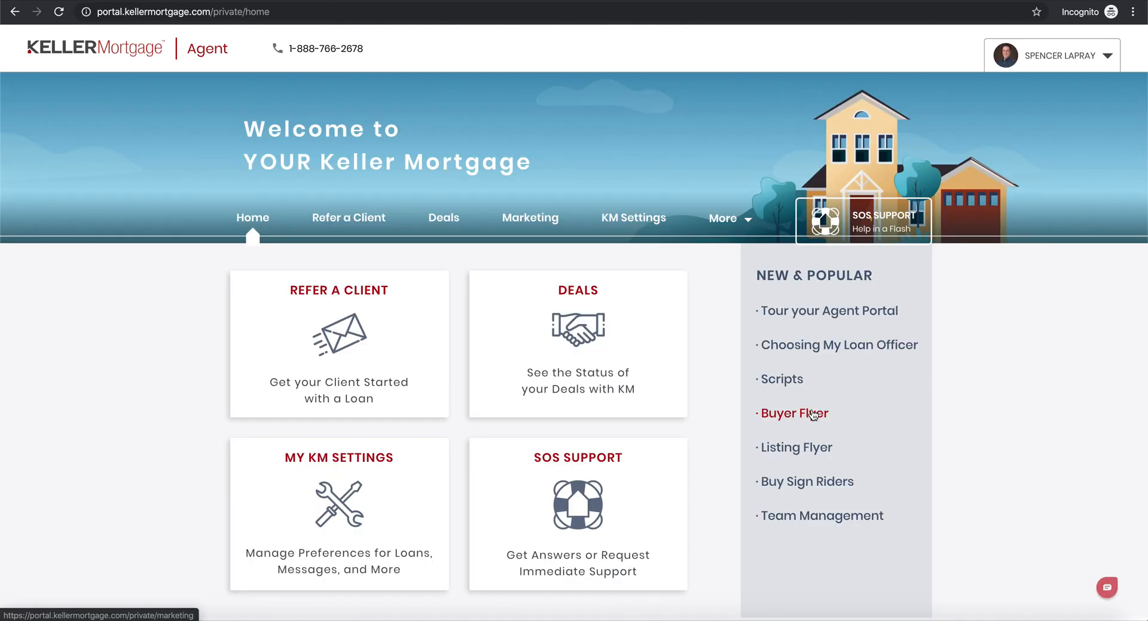
scroll(813, 413, down, 3)
scroll(813, 413, up, 3)
click(639, 217)
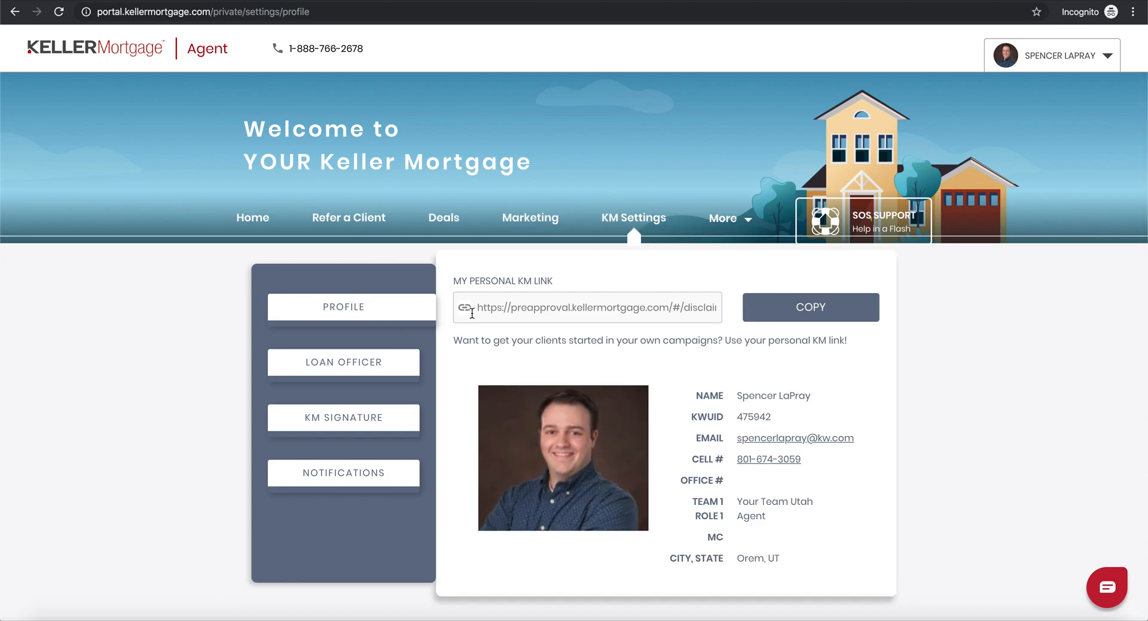
Copy the personal KM link and paste it as the Follow-up Destination URL in the KW Command campaign
click(823, 308)
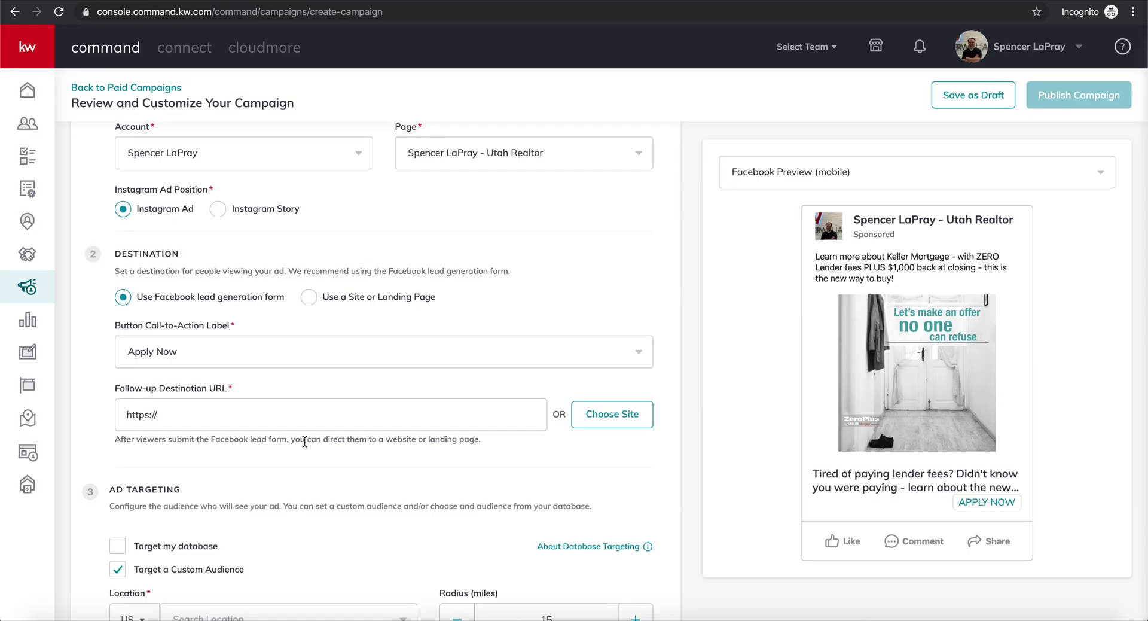
drag(245, 413, 71, 413)
key(ctrl+v)
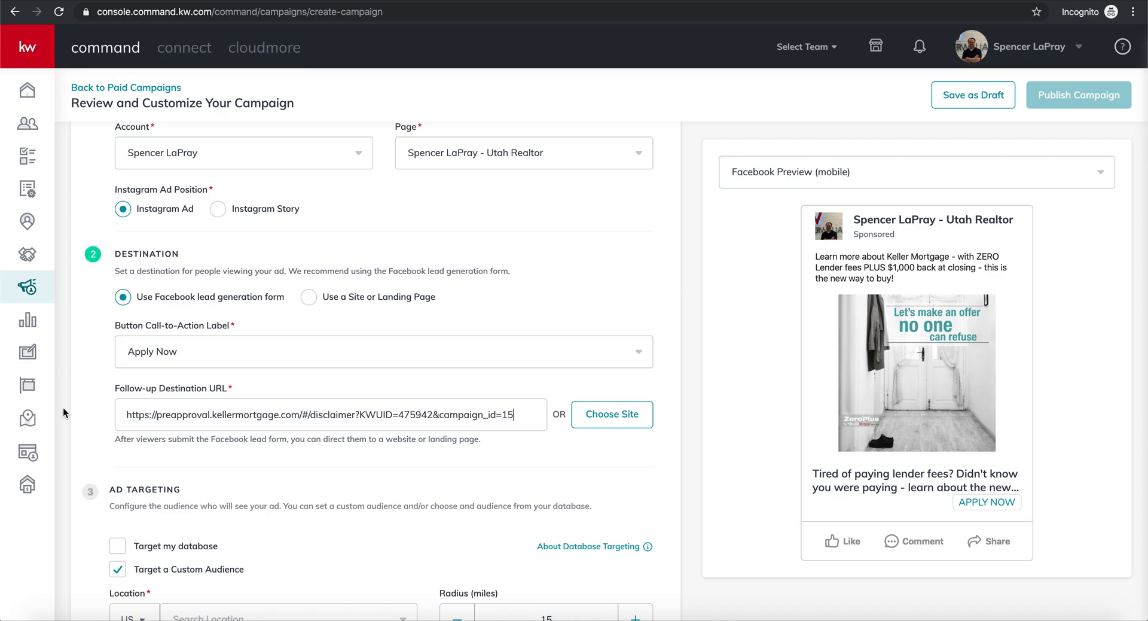
Set the custom audience location to West Jordan, Utah, and review the radius and interest targeting options
scroll(484, 457, down, 5)
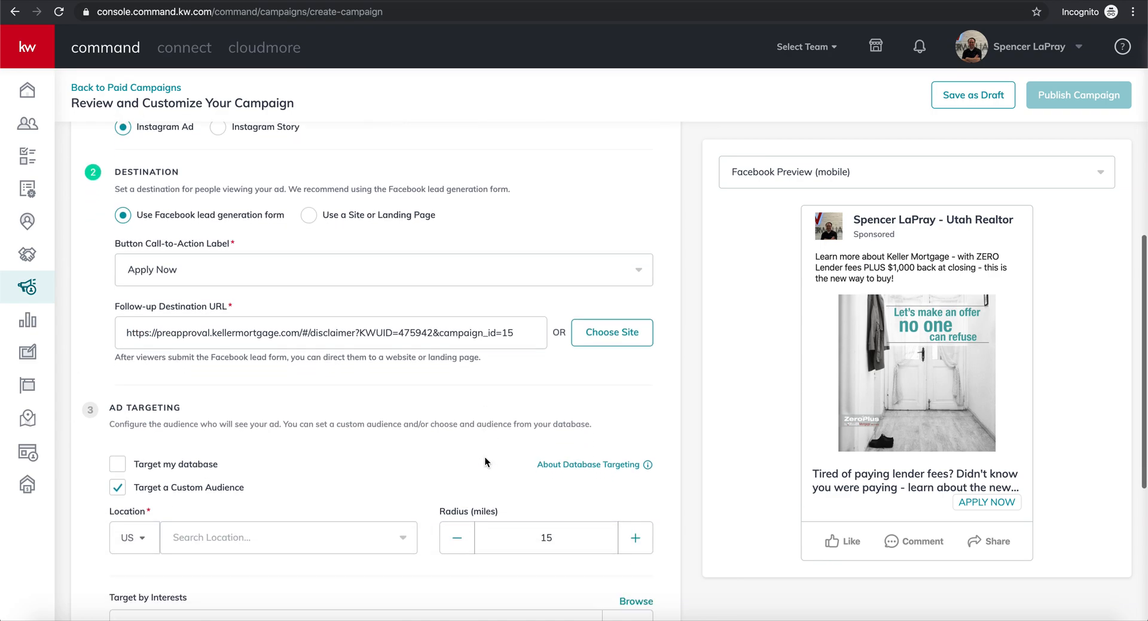
scroll(484, 459, down, 1)
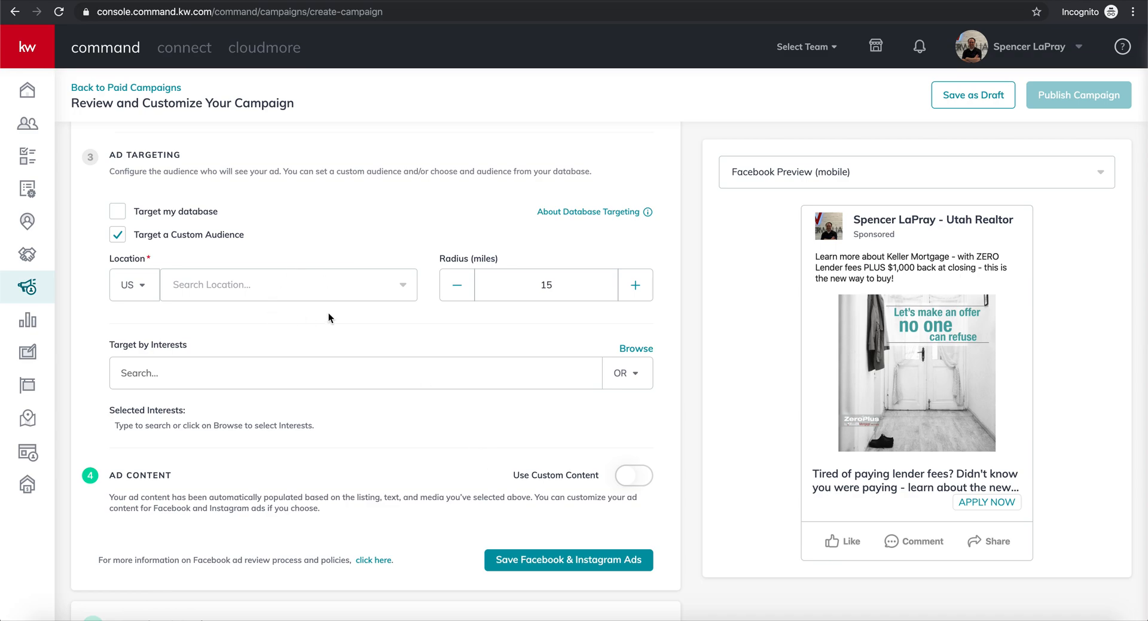
click(239, 292)
text(West Jordan, utah)
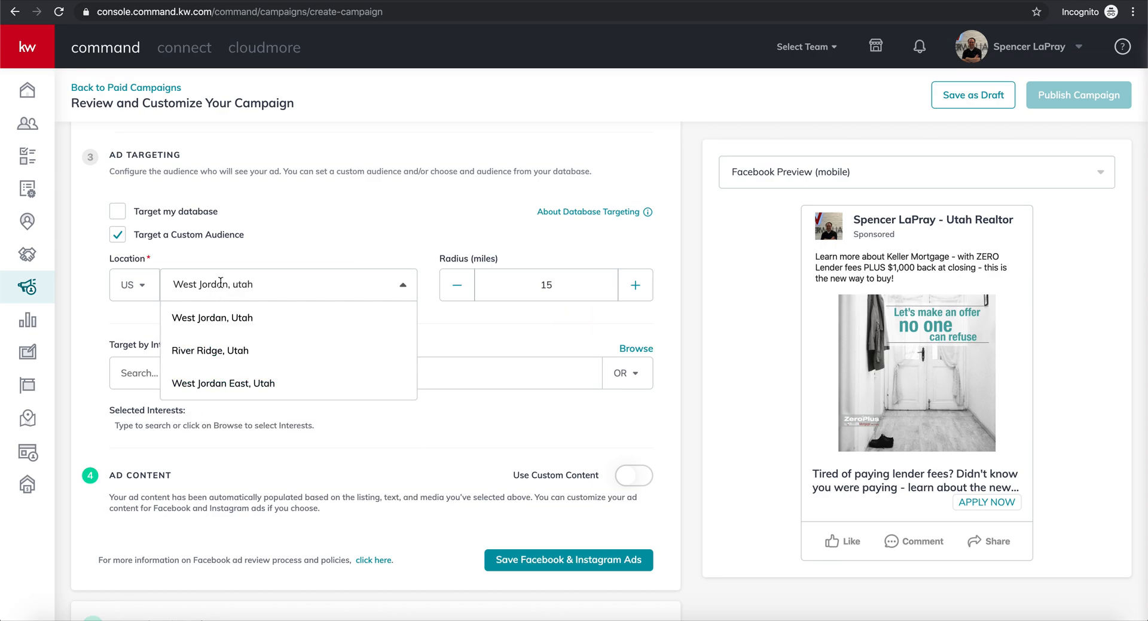
click(234, 317)
scroll(313, 278, up, 1)
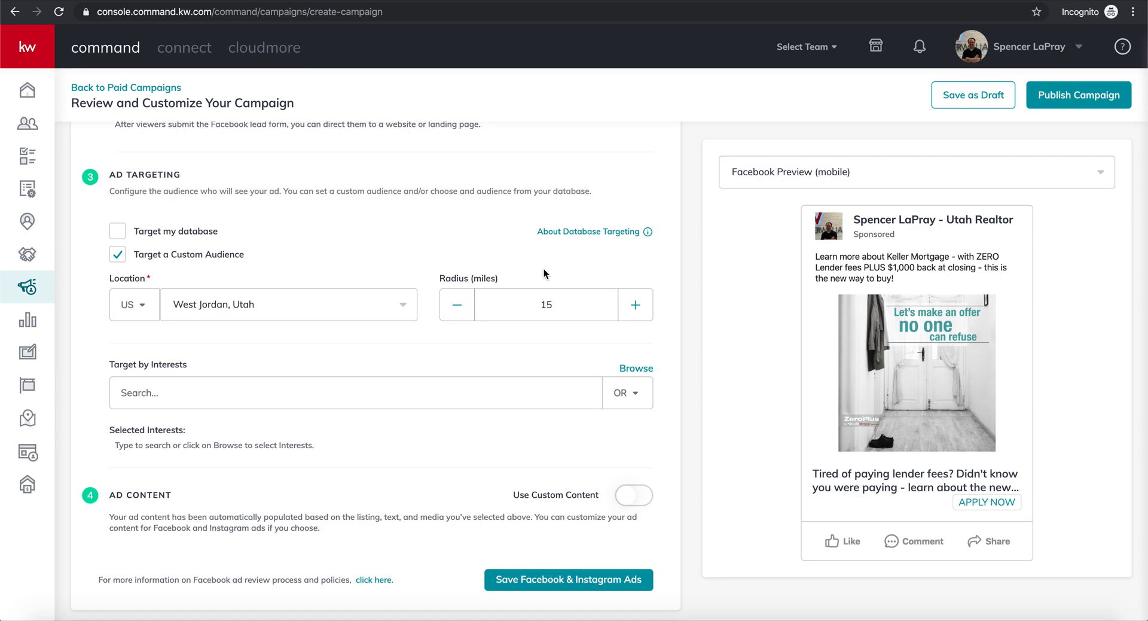
scroll(544, 268, down, 2)
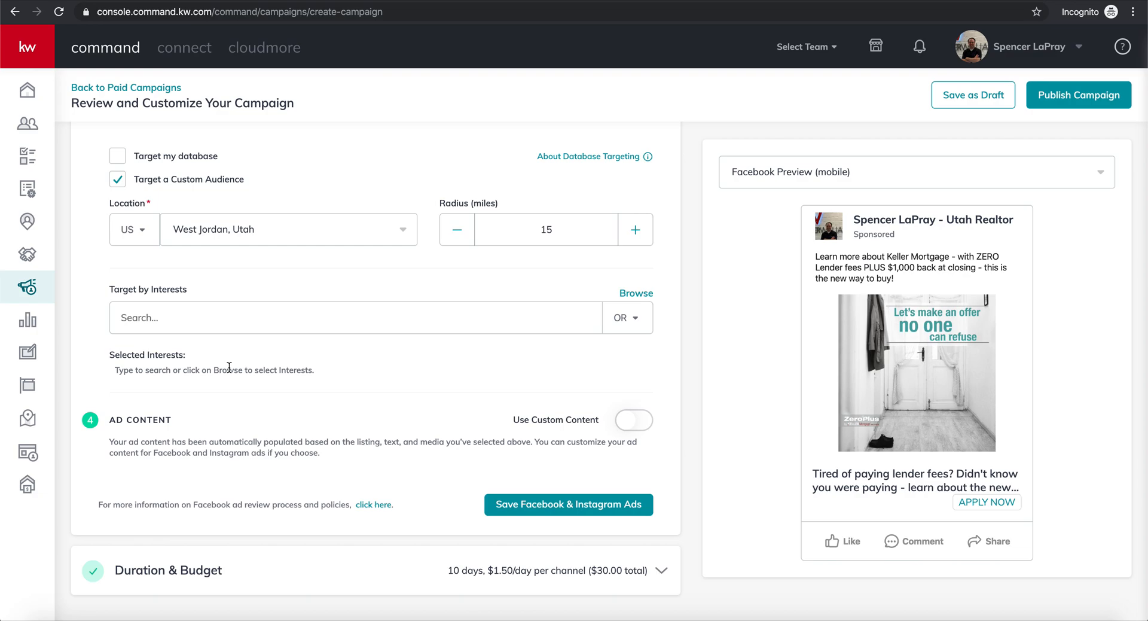
Set interest matching to AND and add Zillow as a targeted interest for the custom audience
click(629, 325)
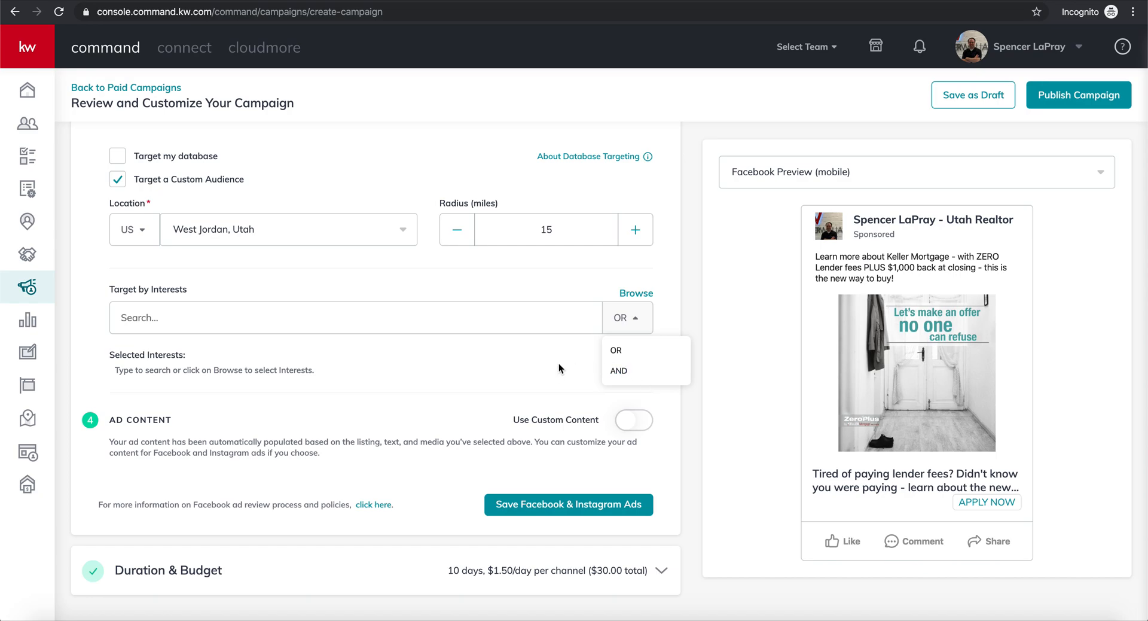
click(627, 376)
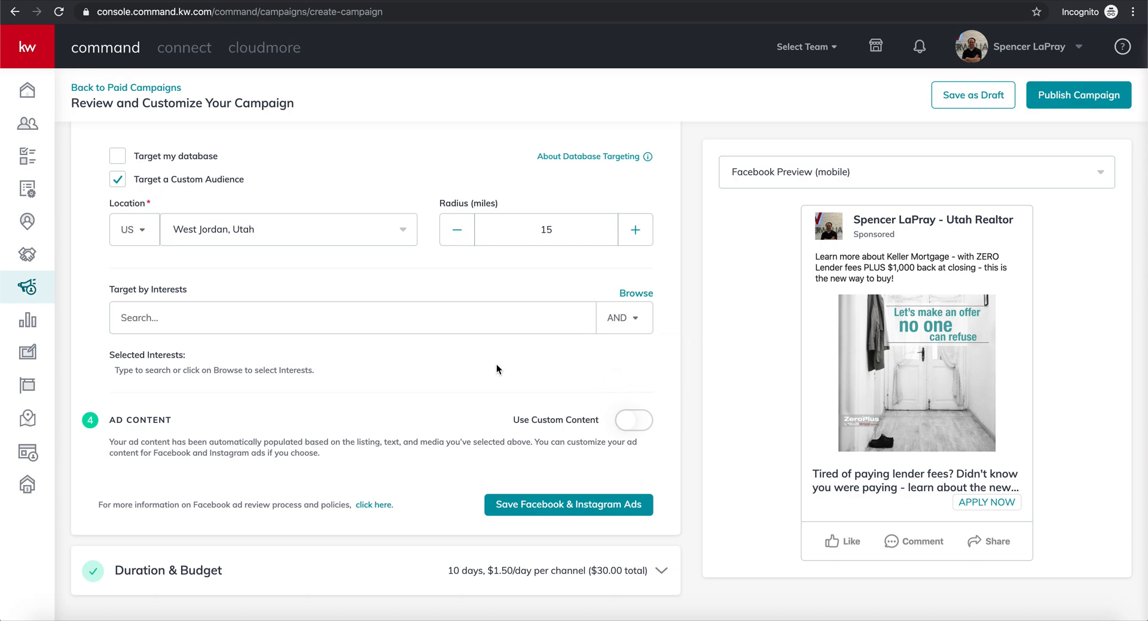
scroll(496, 366, up, 3)
scroll(295, 461, down, 3)
click(222, 331)
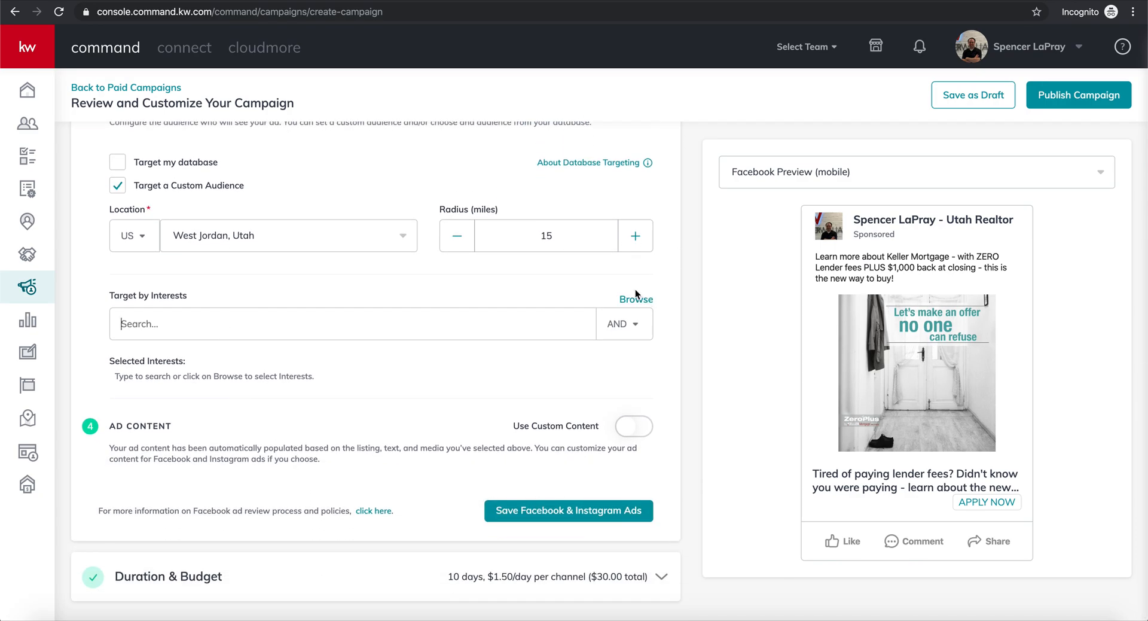
text(Zillow)
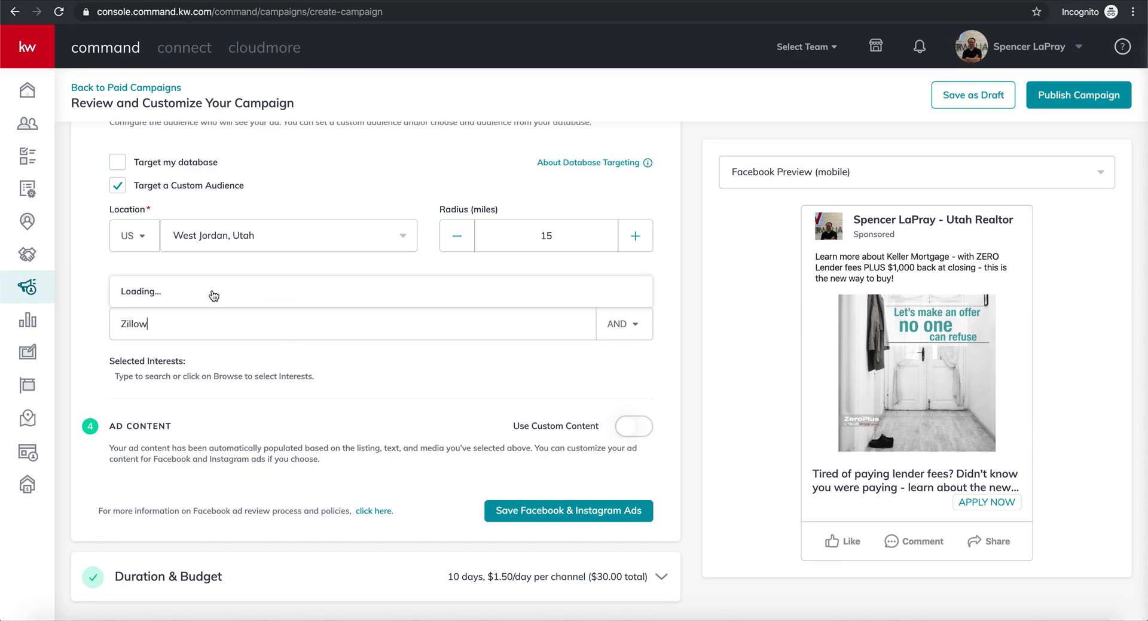
click(144, 267)
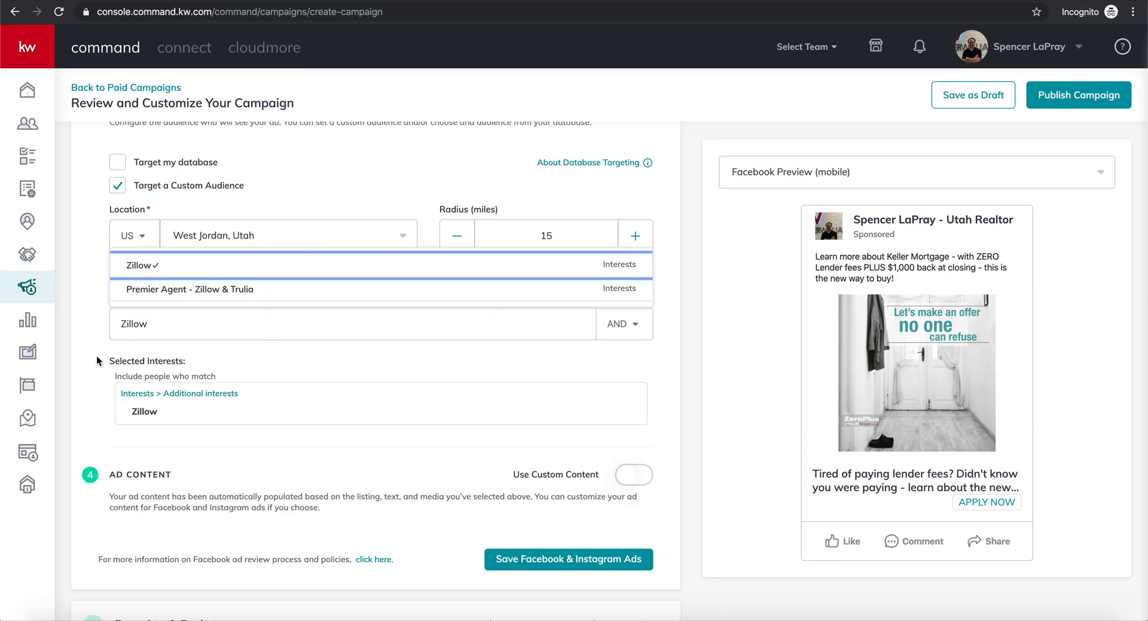
Search the interests for realtor.com and add it as a must-also-match interest alongside Zillow
drag(174, 323, 82, 293)
text(realtor)
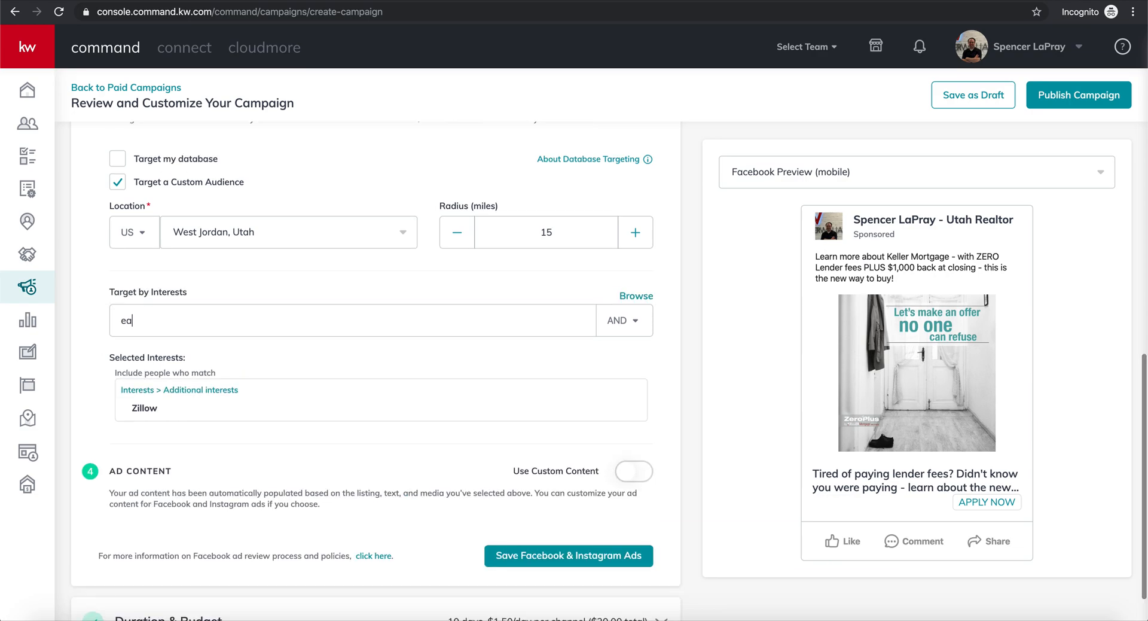
text(.com)
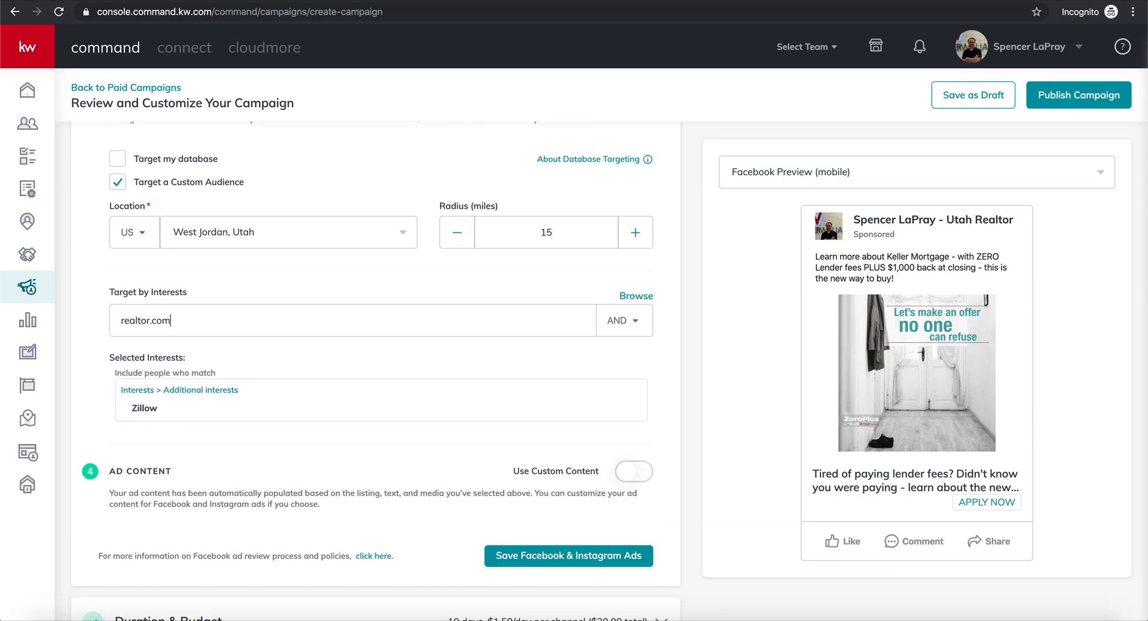
key(ctrl+a)
key(BackSpace)
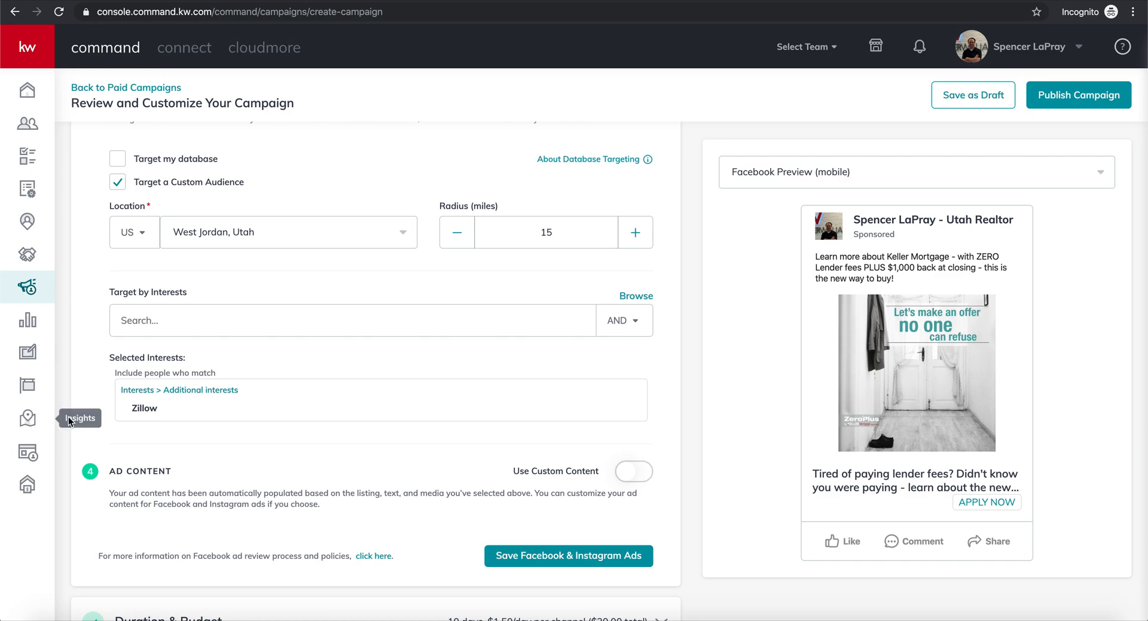
text(realtor.com)
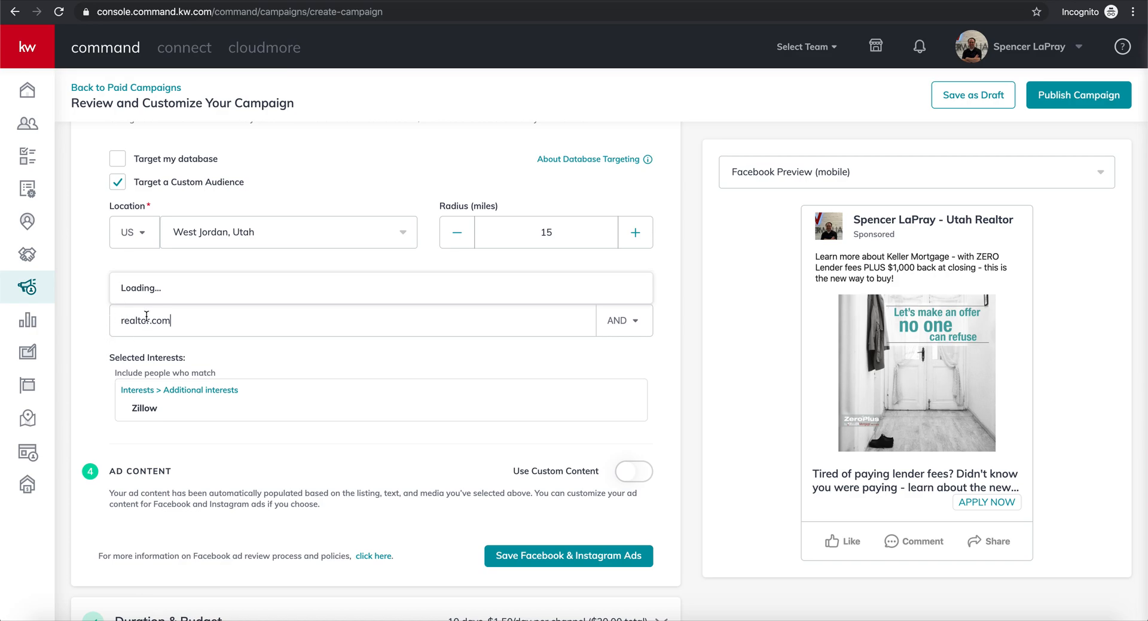
click(161, 264)
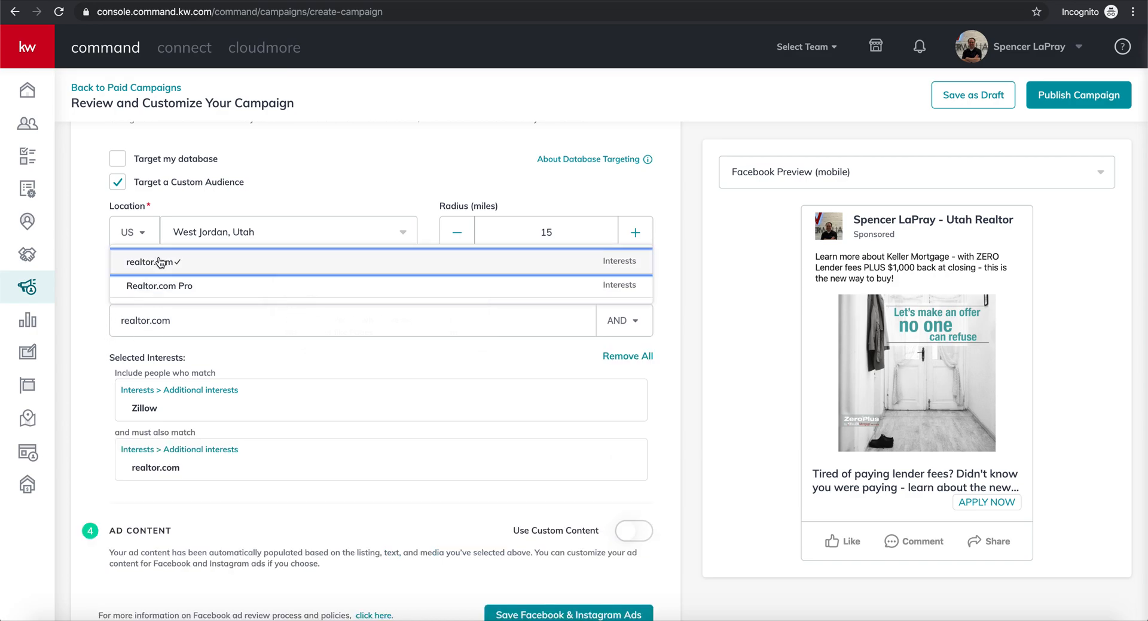
drag(220, 374, 138, 372)
click(169, 409)
click(178, 465)
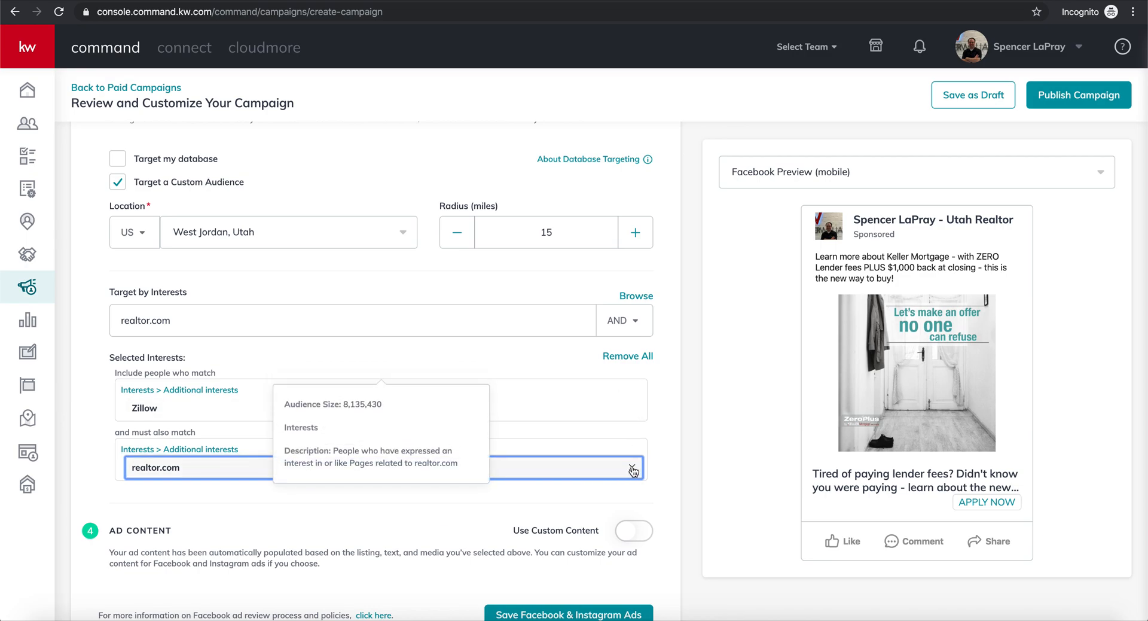
Switch interest matching to OR, add Interest rate to the realtor.com group, and clear the interest search
click(619, 321)
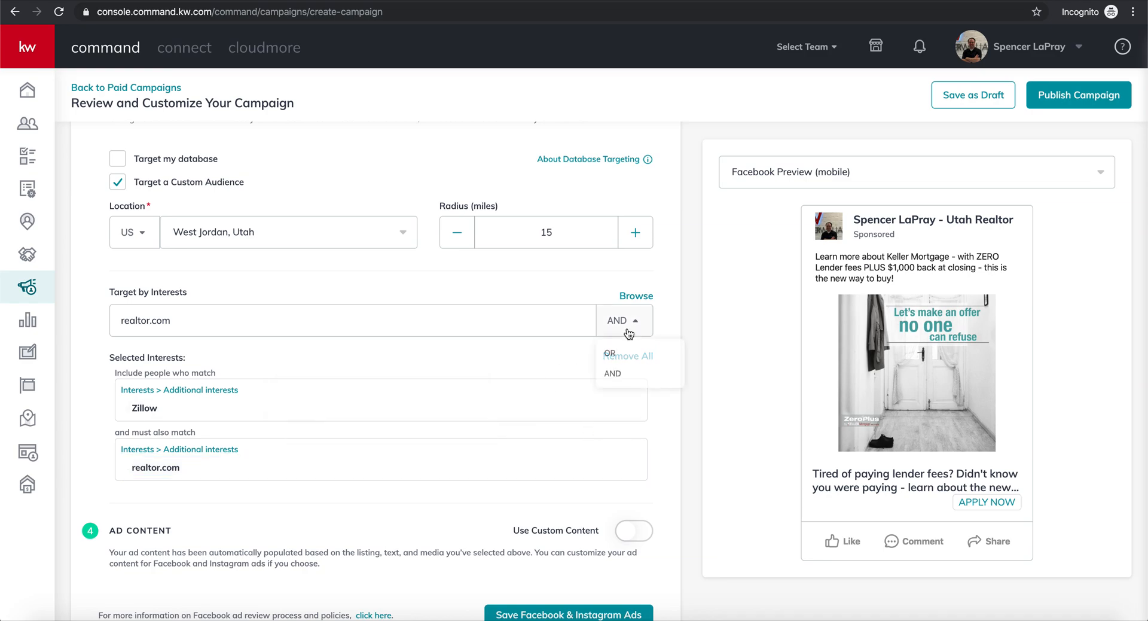
click(619, 352)
click(413, 332)
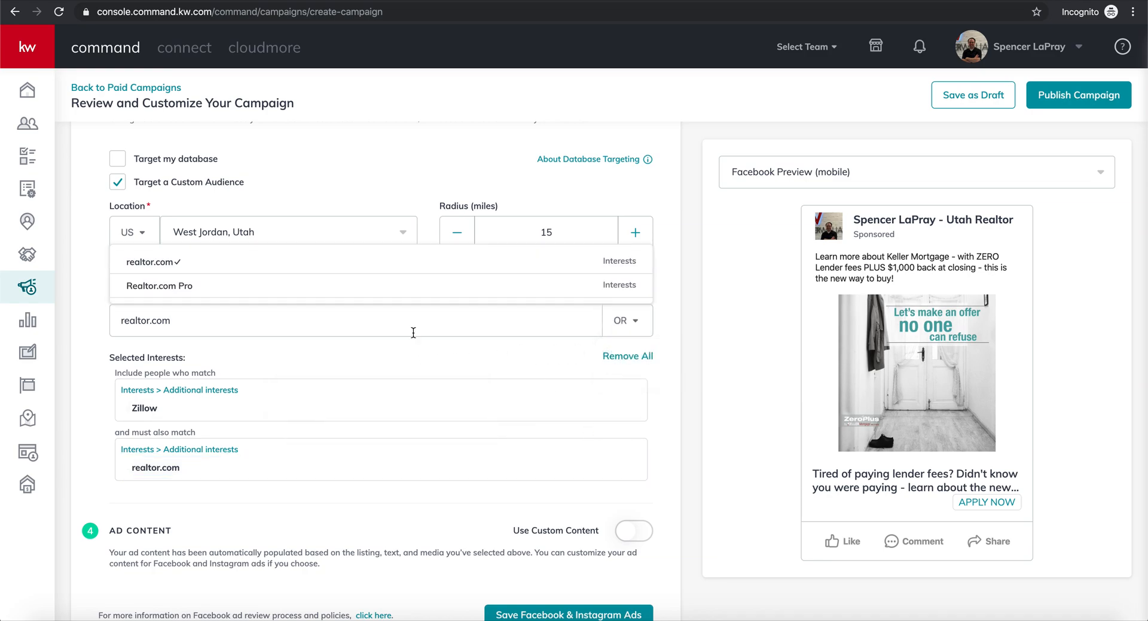
key(super+a)
key(BackSpace)
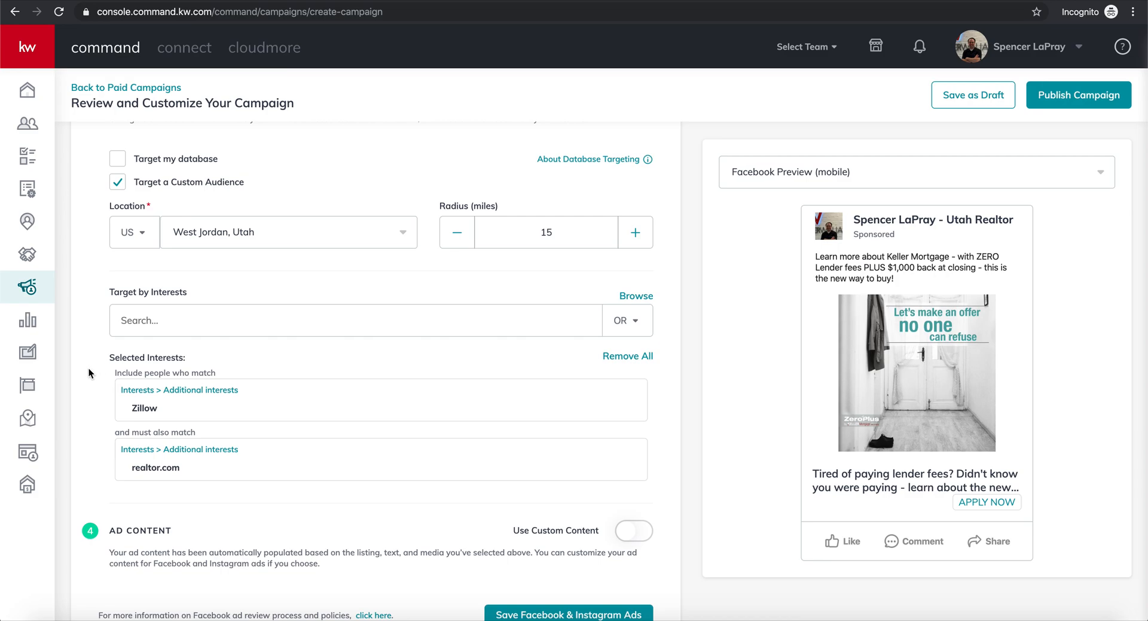
text(inter)
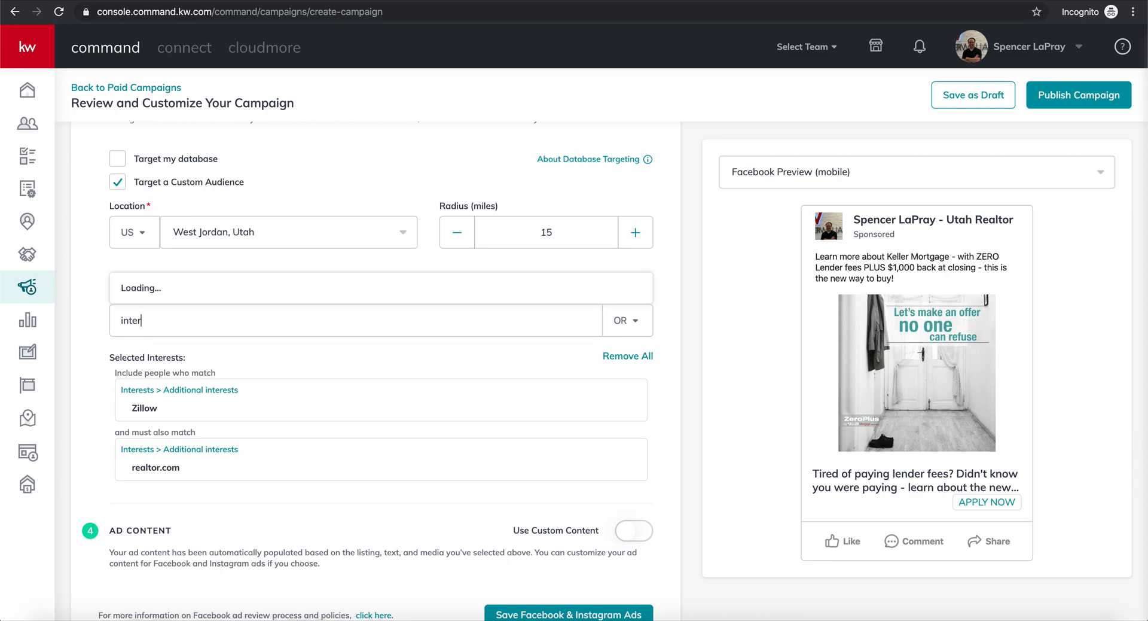
text(est r)
mouse_move(180, 286)
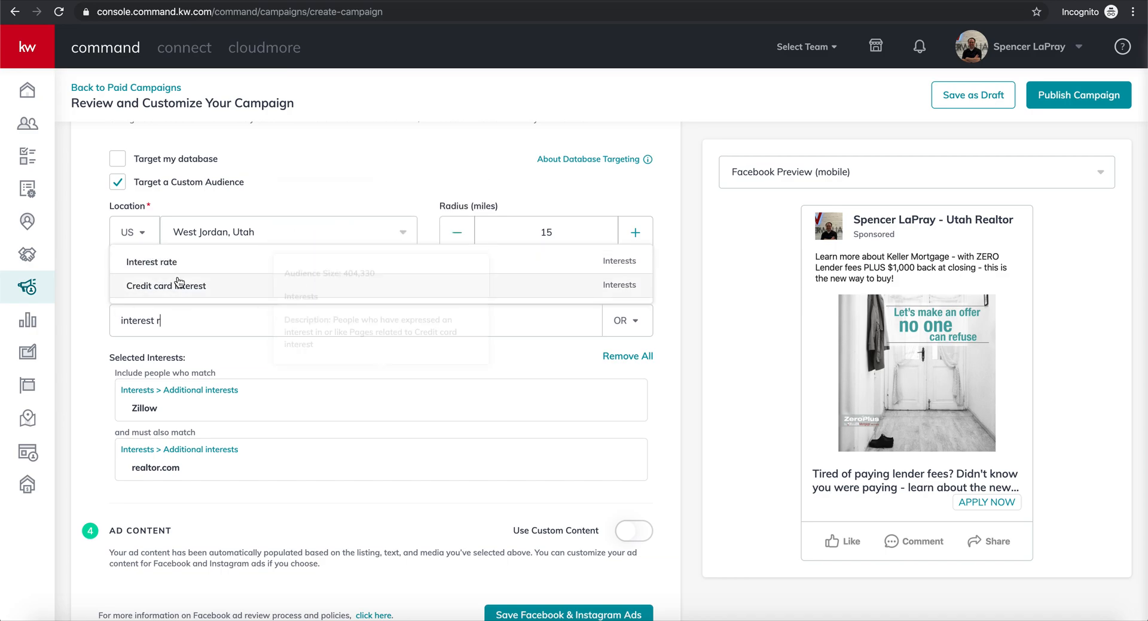
click(160, 261)
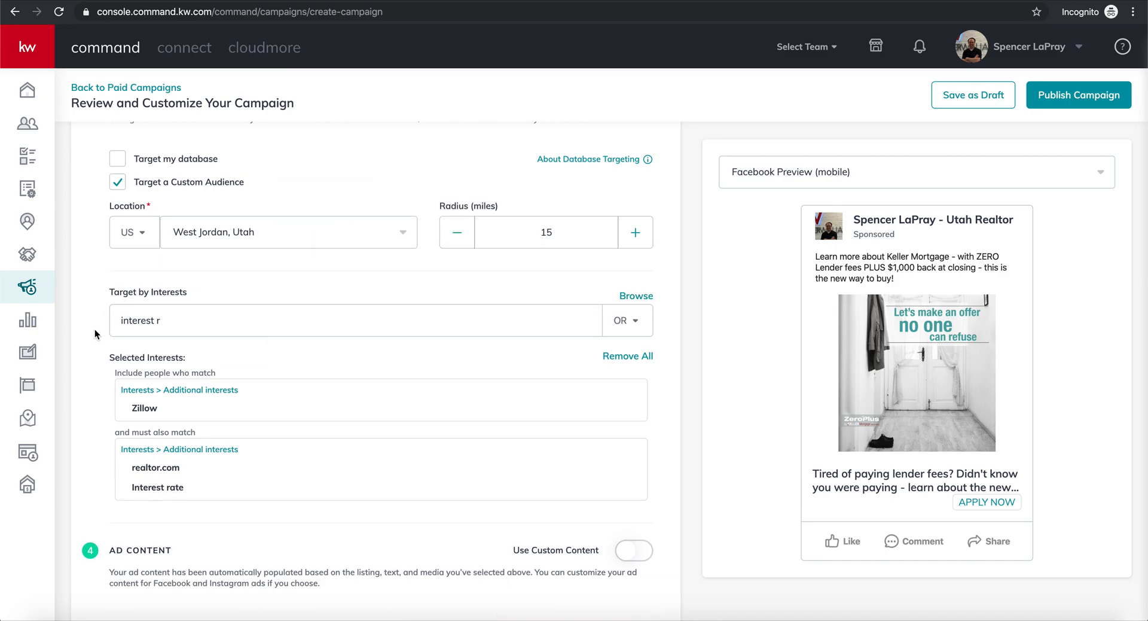
key(ctrl+a)
key(BackSpace)
double_click(91, 374)
Browse the full interests list and add Homes.com and House Hunting to the audience targeting
click(632, 296)
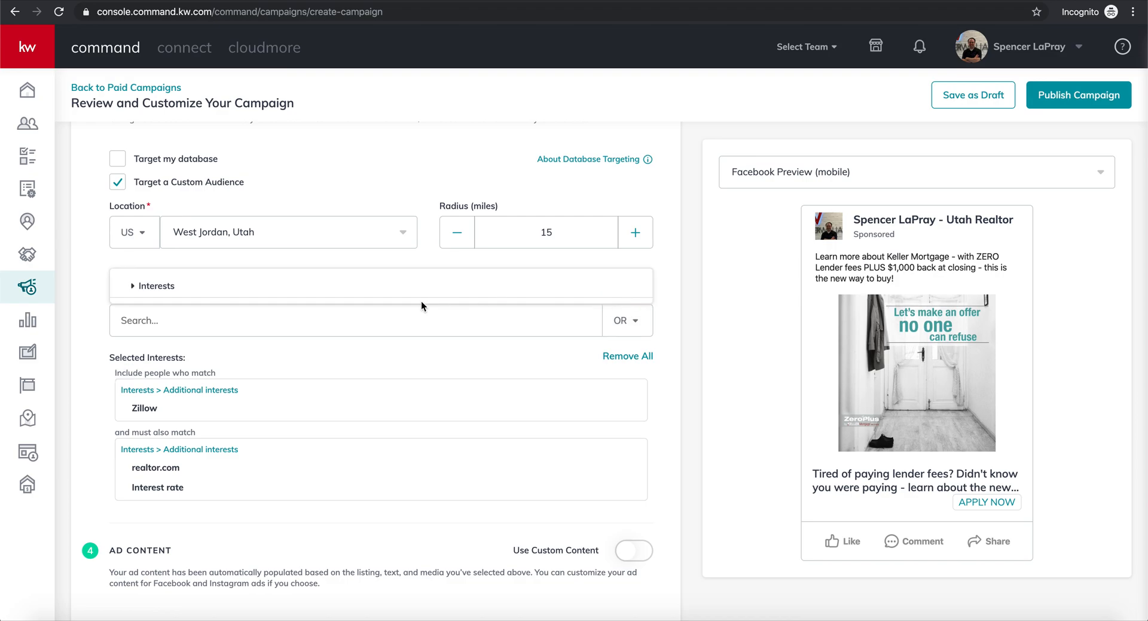
scroll(421, 300, down, 1)
click(160, 239)
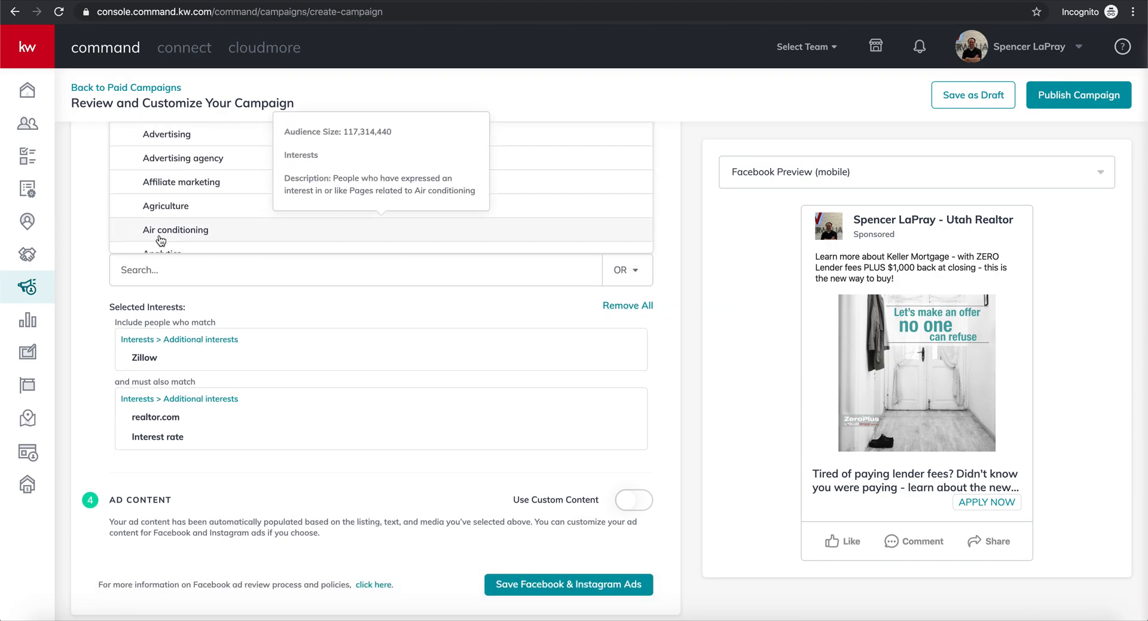
scroll(160, 242, up, 3)
scroll(169, 287, down, 2)
scroll(170, 300, down, 15)
scroll(171, 300, down, 1)
scroll(170, 300, down, 10)
scroll(170, 300, down, 10)
scroll(170, 300, down, 10)
scroll(171, 300, down, 8)
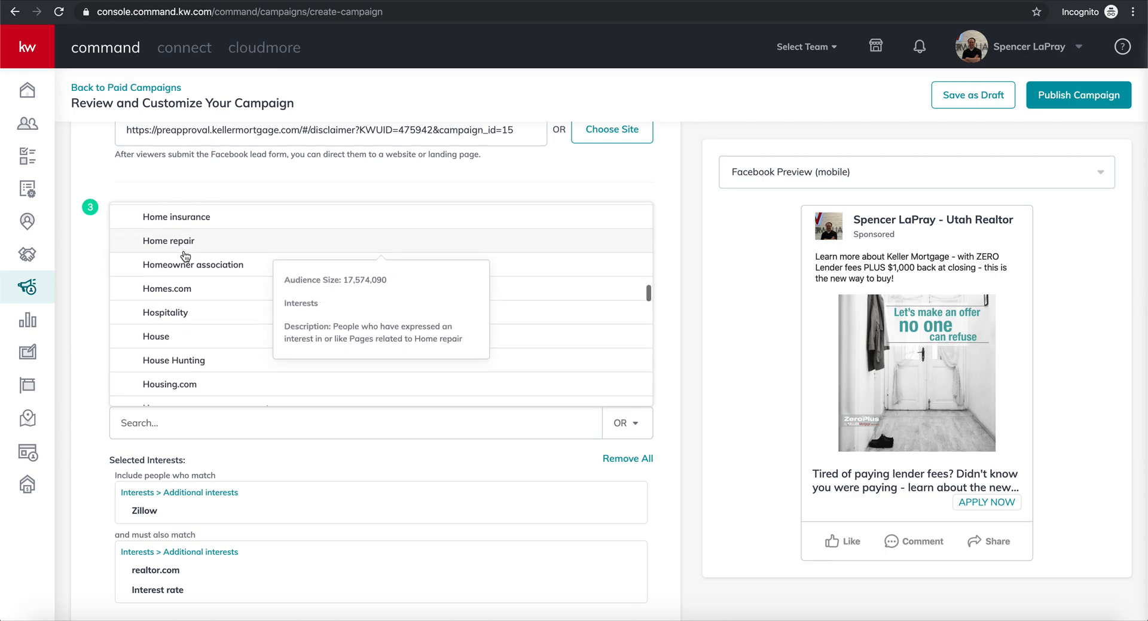
click(121, 362)
click(92, 371)
scroll(92, 371, down, 4)
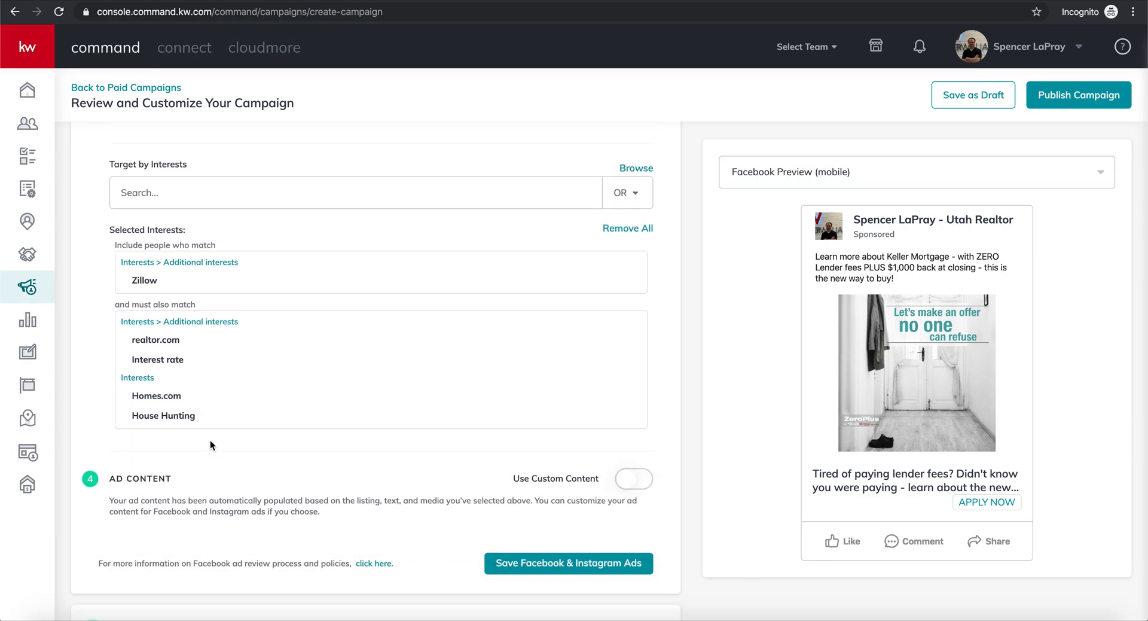
Save the Facebook & Instagram ad settings and open the Duration & Budget section
scroll(210, 435, up, 2)
scroll(210, 435, up, 1)
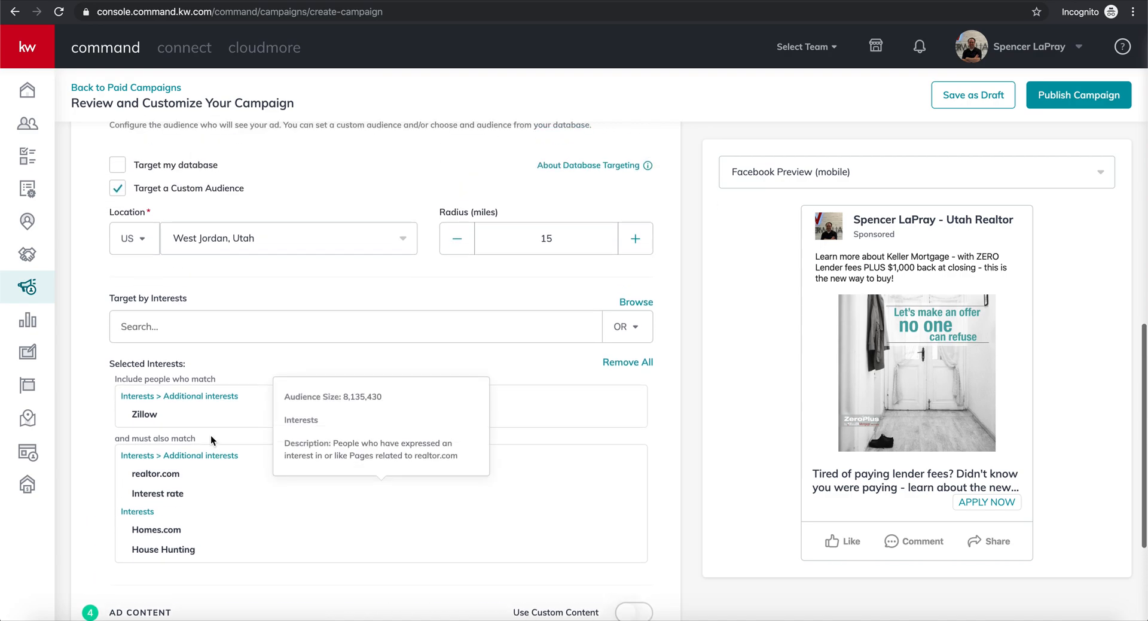
scroll(210, 378, down, 4)
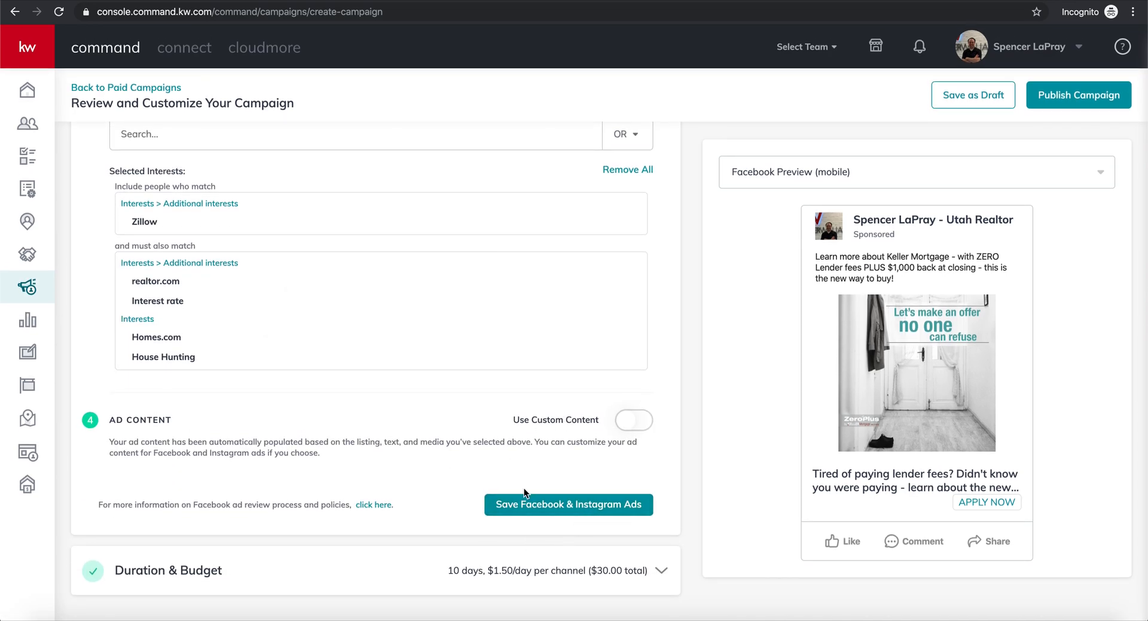
click(562, 505)
click(505, 531)
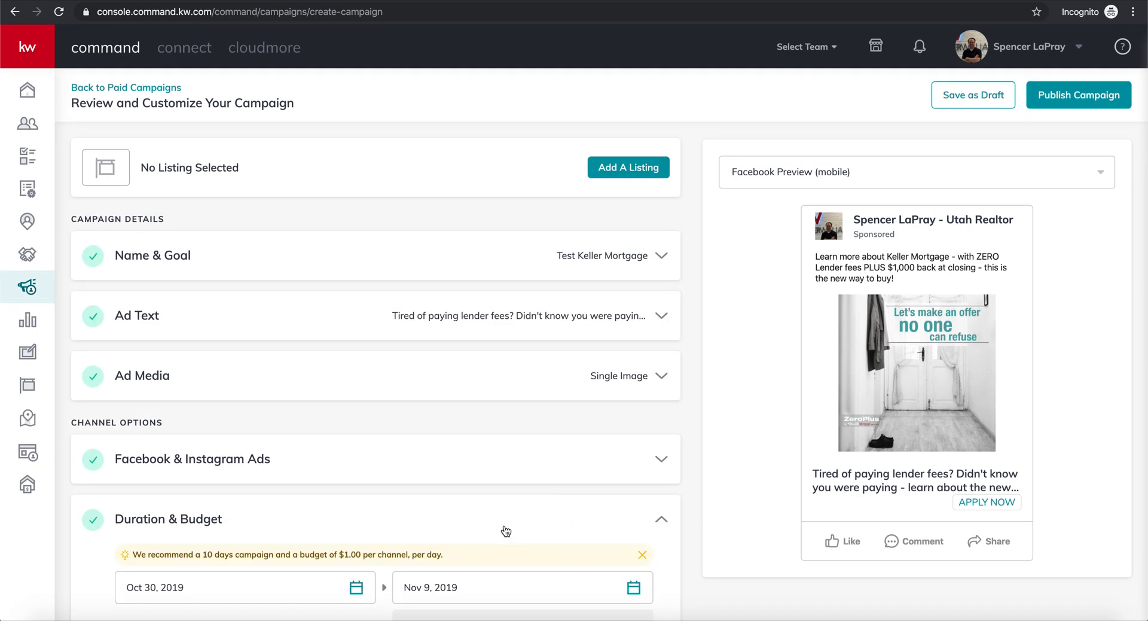
Try a total campaign budget of $45 and set it back to $30
scroll(505, 530, down, 4)
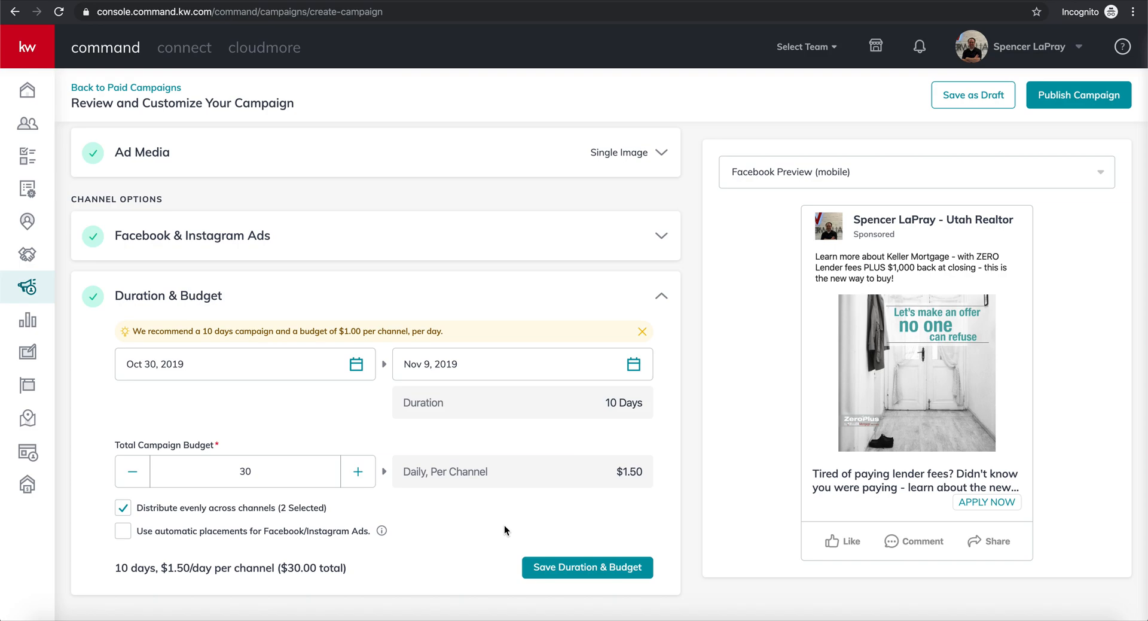
click(357, 475)
double_click(254, 468)
text(0)
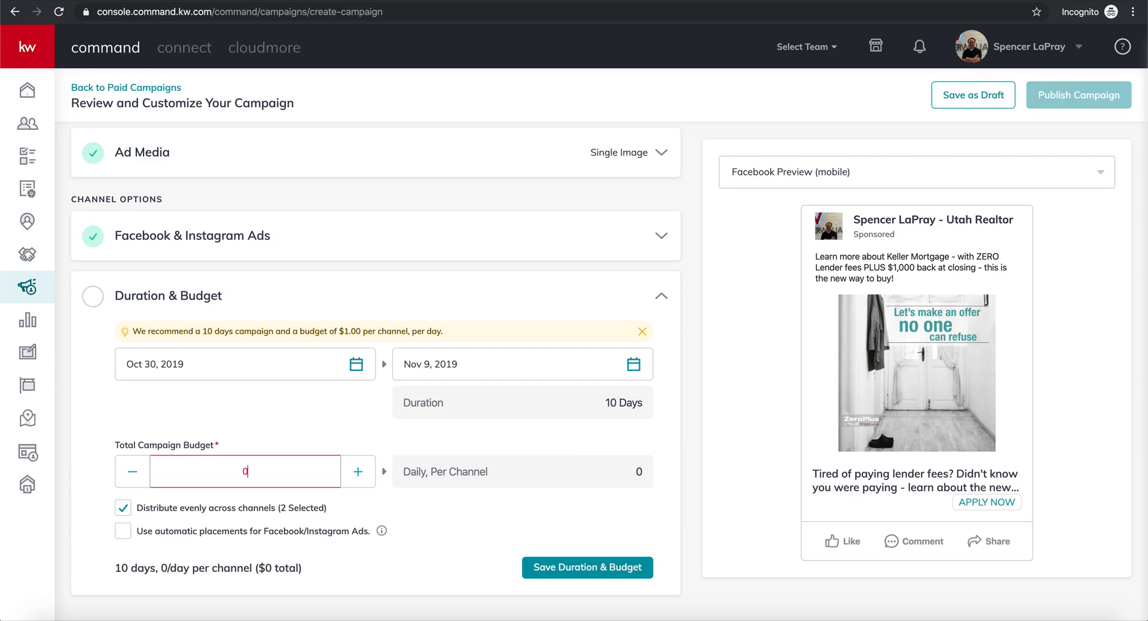
text(45)
double_click(237, 472)
text(30)
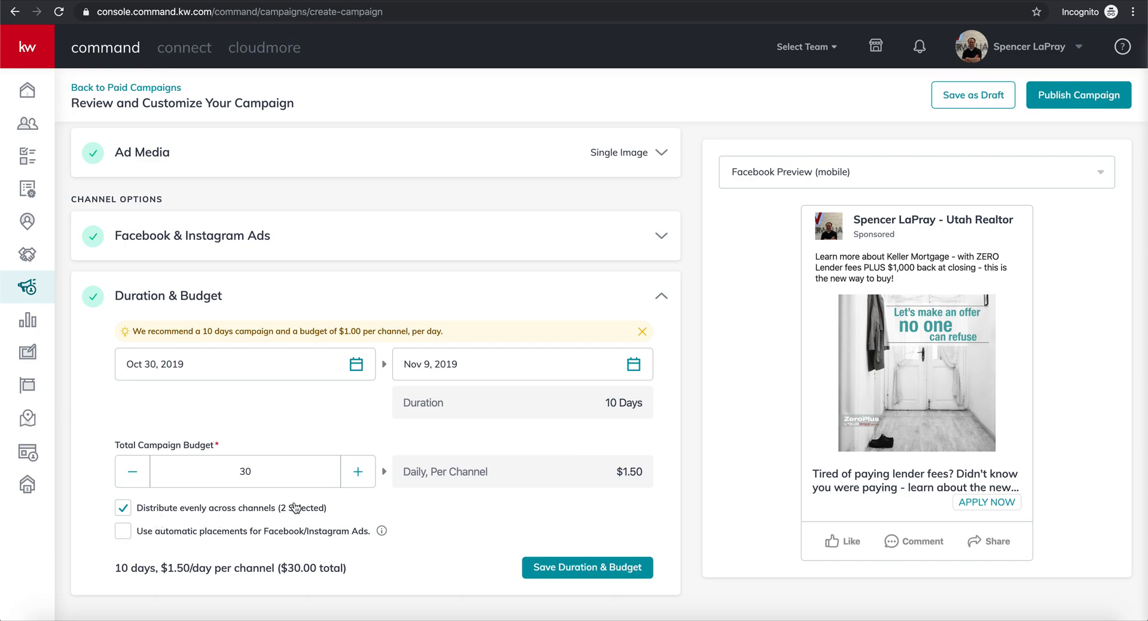
Replace even distribution across channels with automatic placements for Facebook/Instagram ads and save the duration and budget
mouse_move(389, 524)
click(123, 507)
scroll(95, 500, down, 1)
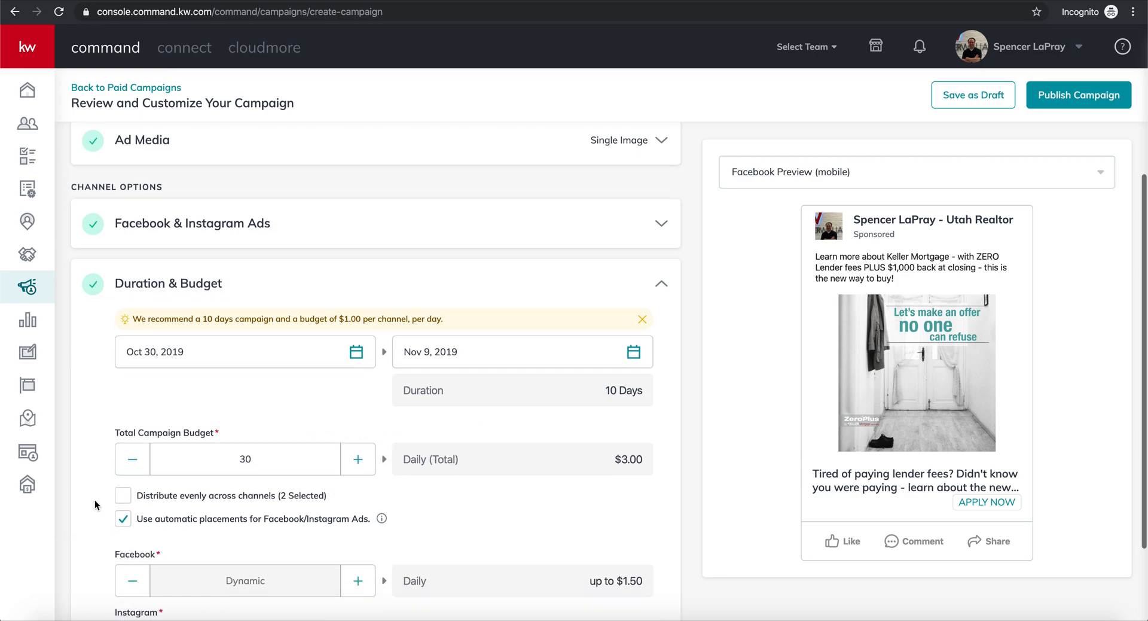
scroll(94, 500, down, 2)
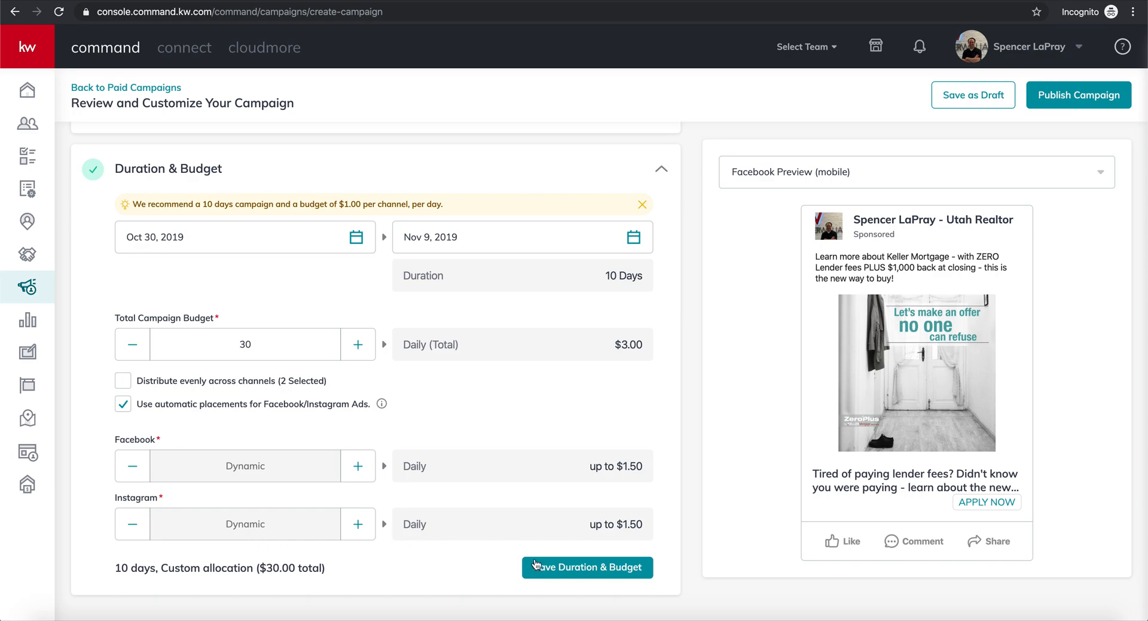
click(559, 567)
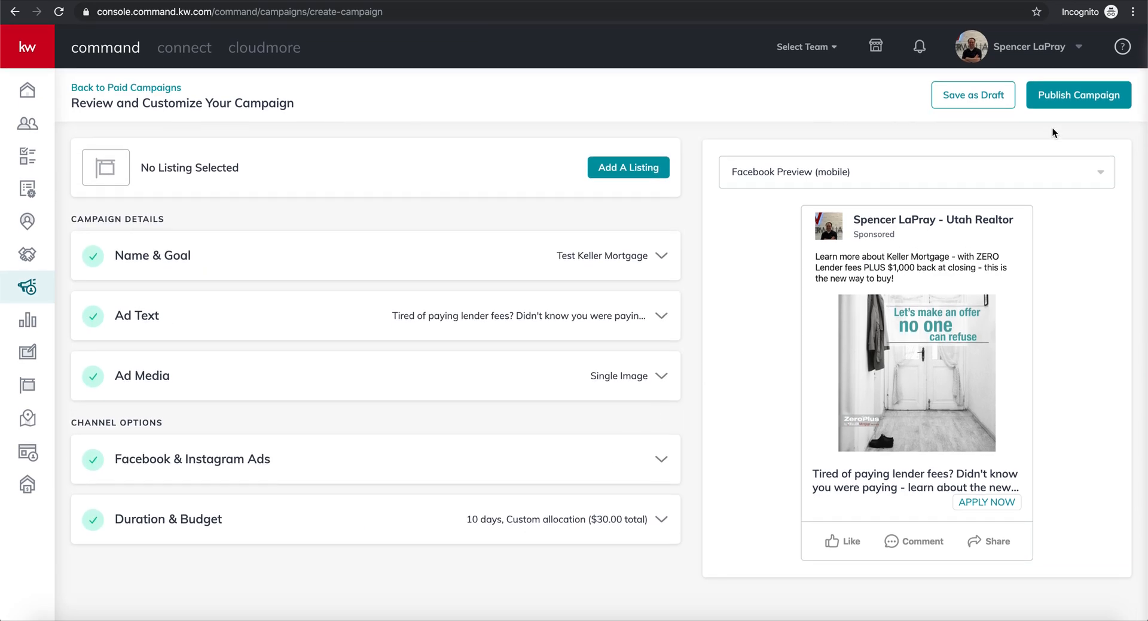